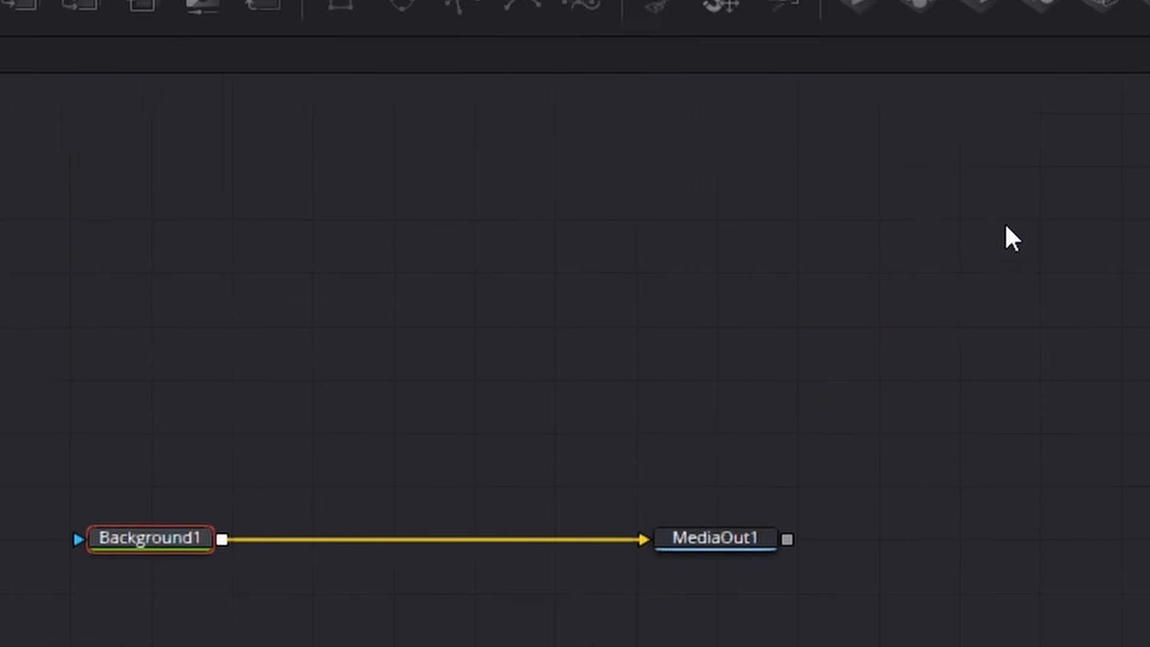
# Add a Shape3D node and two Merge3D nodes to the node graph and connect them in sequence.
pyautogui.moveTo(919, 5); pyautogui.dragTo(103, 264)
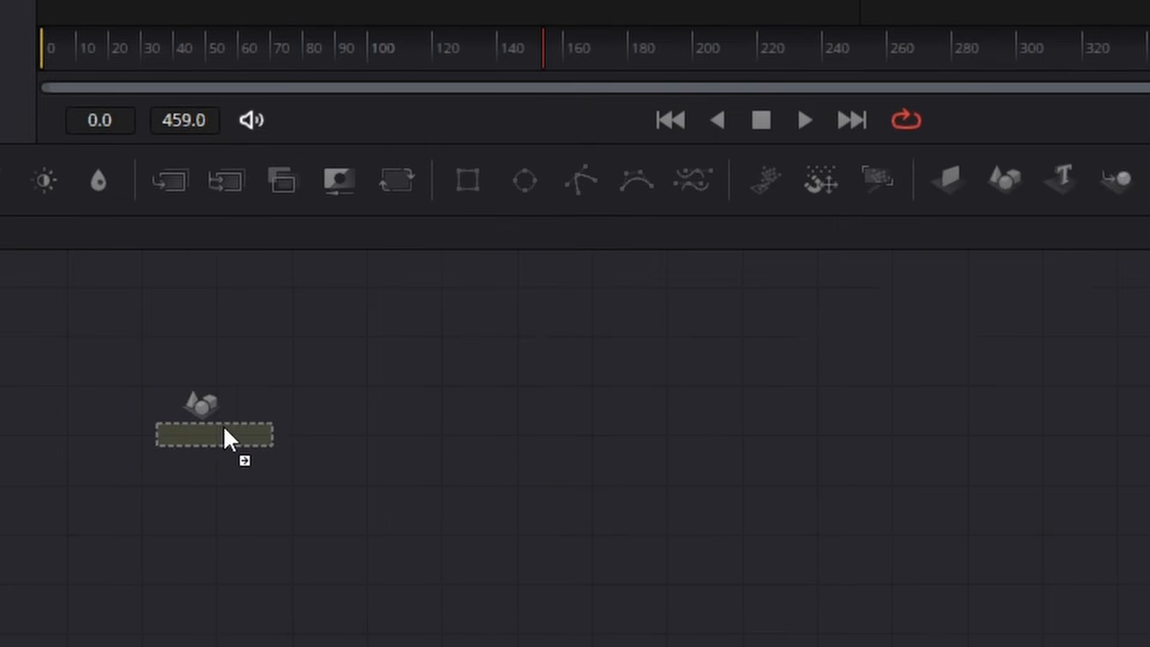
pyautogui.moveTo(230, 439); pyautogui.dragTo(229, 439)
pyautogui.moveTo(724, 233); pyautogui.dragTo(0, 515)
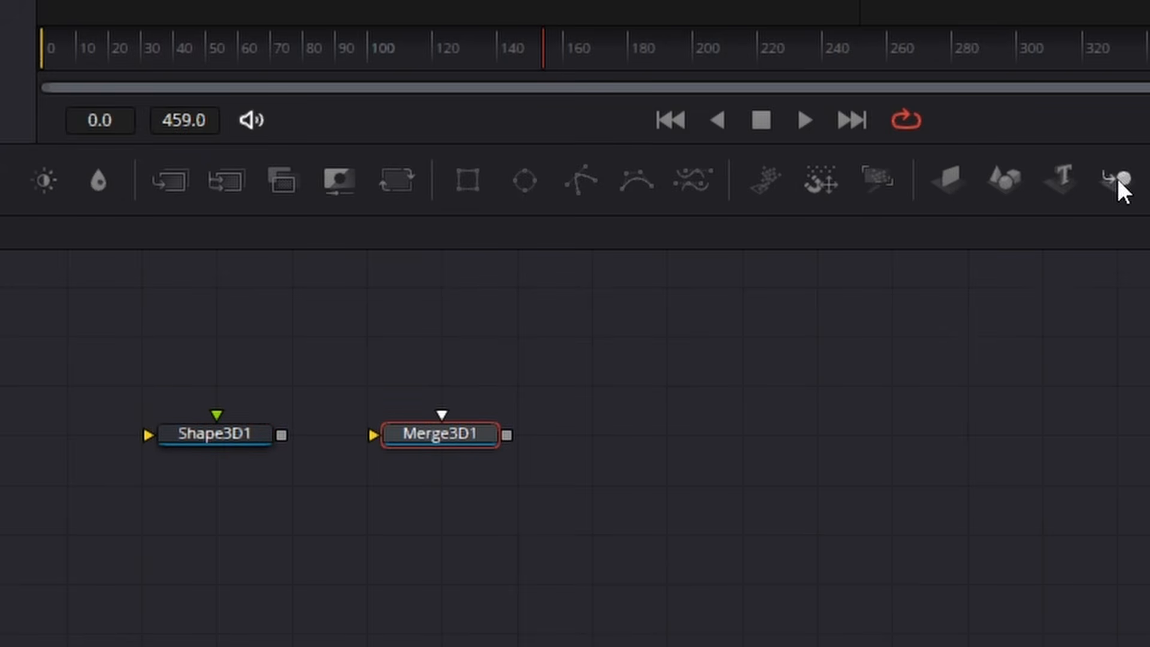
pyautogui.moveTo(1116, 176); pyautogui.dragTo(665, 451)
pyautogui.moveTo(285, 439); pyautogui.dragTo(413, 435)
pyautogui.moveTo(506, 434); pyautogui.dragTo(667, 450)
# Add a Camera3D node and a SpotLight node and connect both to Merge3D2.
pyautogui.moveTo(791, 227); pyautogui.dragTo(256, 394)
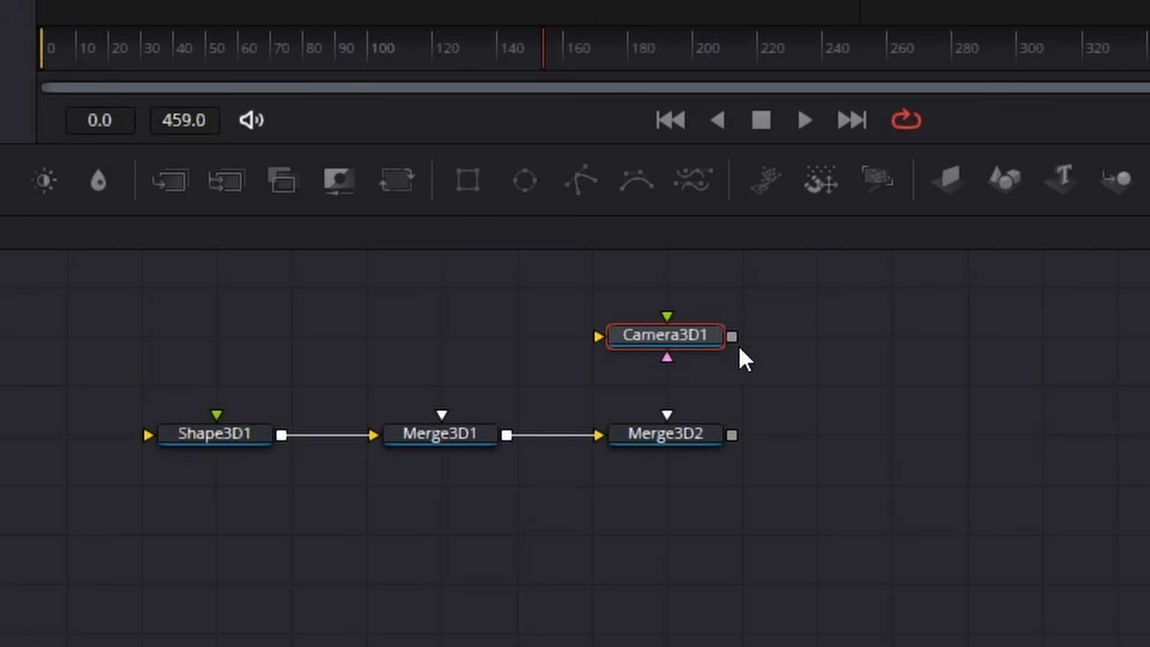
pyautogui.moveTo(731, 339); pyautogui.dragTo(676, 440)
pyautogui.moveTo(835, 230); pyautogui.dragTo(216, 512)
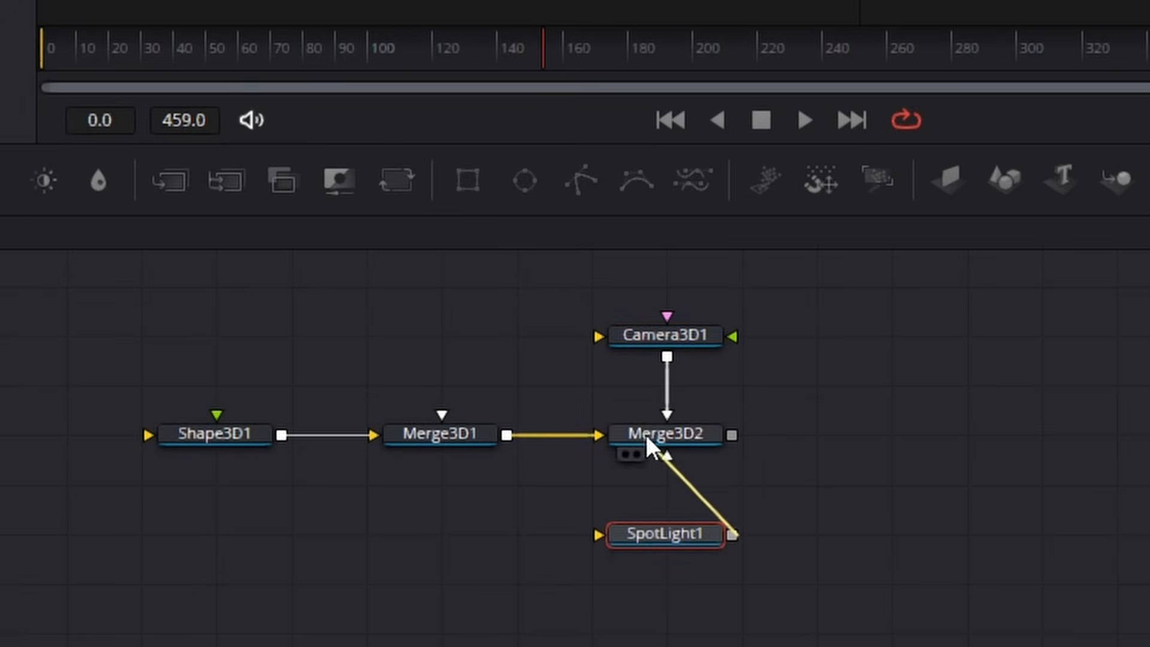
pyautogui.moveTo(646, 439); pyautogui.dragTo(666, 455)
# Feed Merge3D2 into a new Renderer3D node and merge its output over Background1 before MediaOut1, spacing the nodes out.
pyautogui.moveTo(895, 223); pyautogui.dragTo(461, 519)
pyautogui.moveTo(306, 499); pyautogui.dragTo(461, 503)
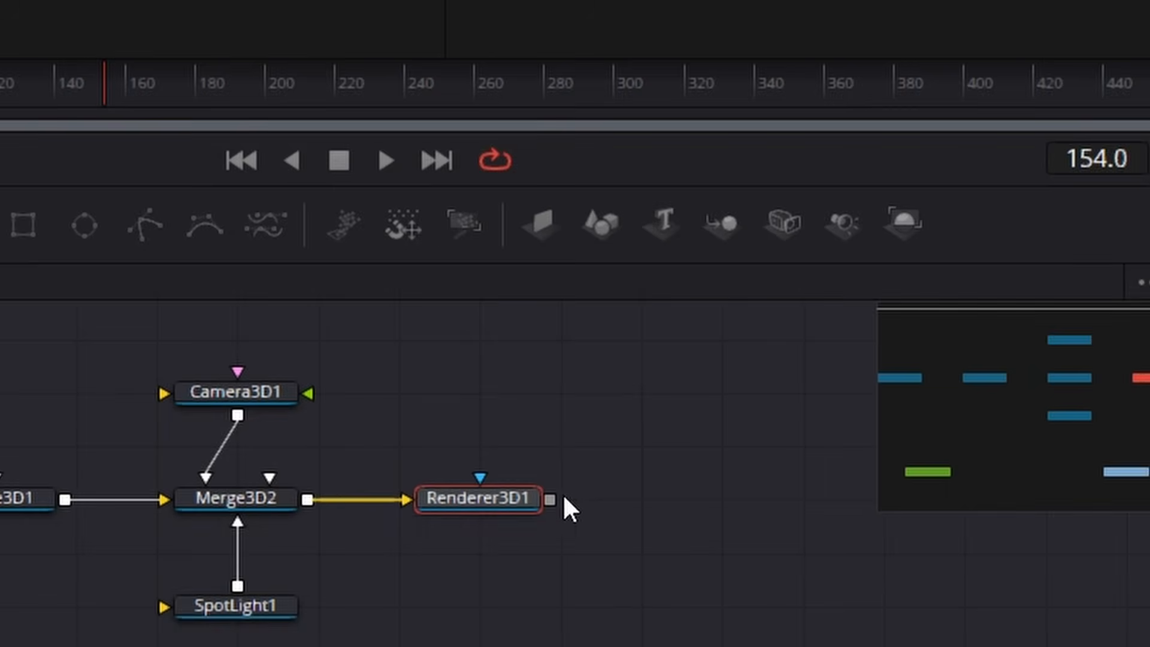
pyautogui.moveTo(550, 499); pyautogui.dragTo(666, 347)
pyautogui.moveTo(830, 280); pyautogui.dragTo(326, 594)
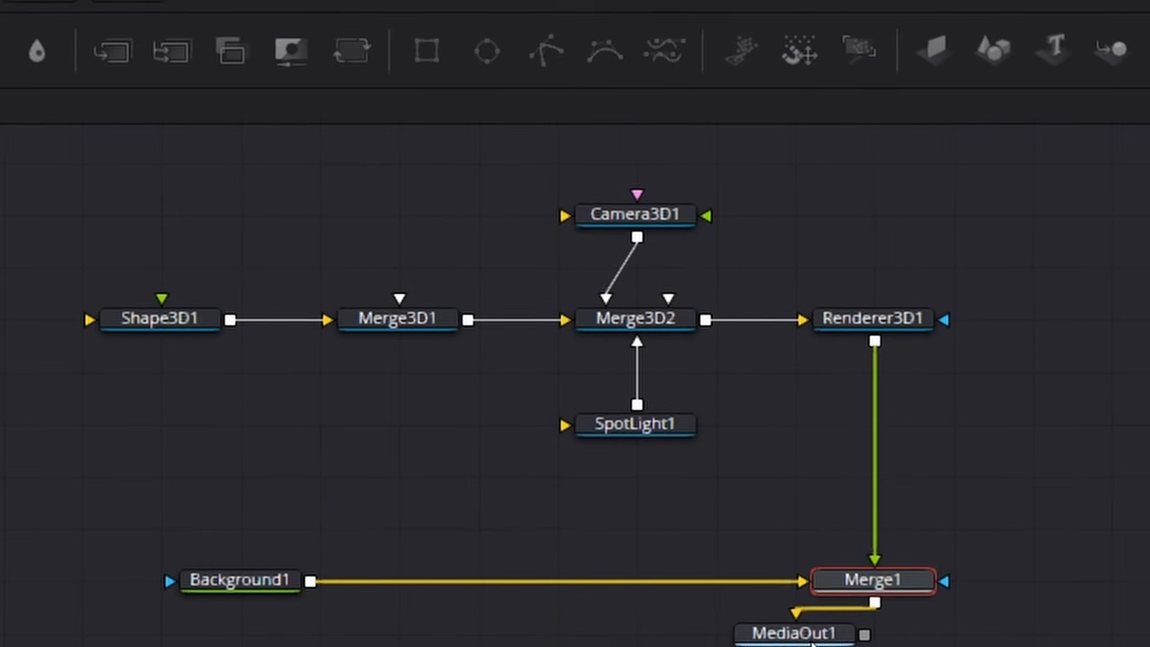
pyautogui.moveTo(785, 623); pyautogui.dragTo(1068, 522)
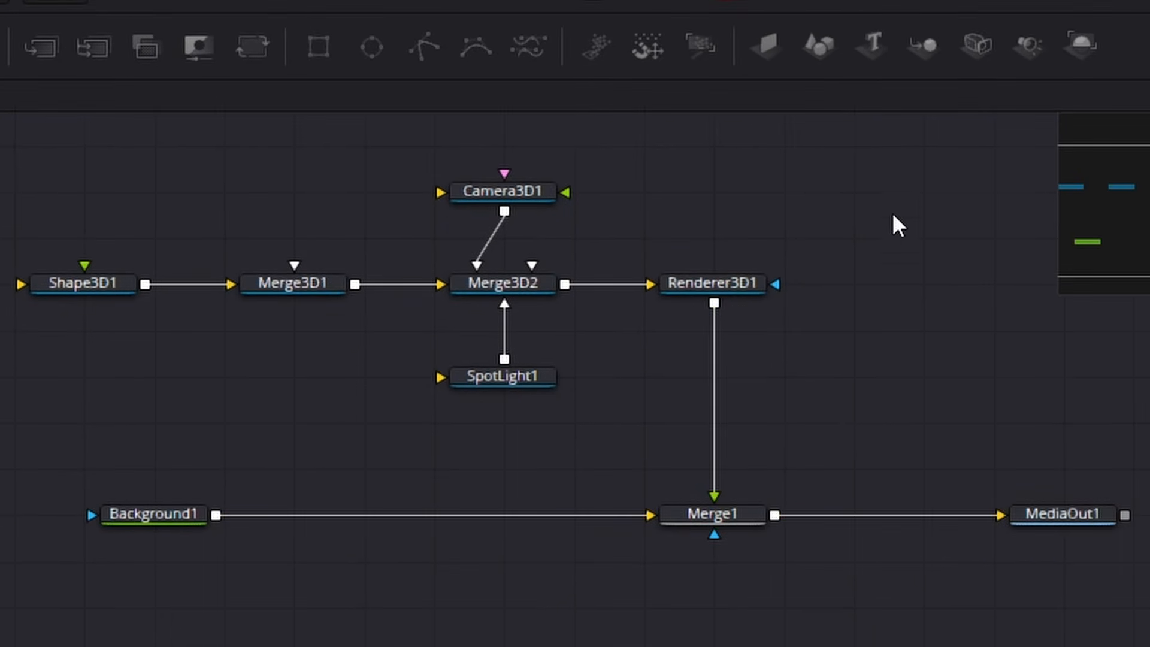
pyautogui.moveTo(924, 286); pyautogui.dragTo(965, 200)
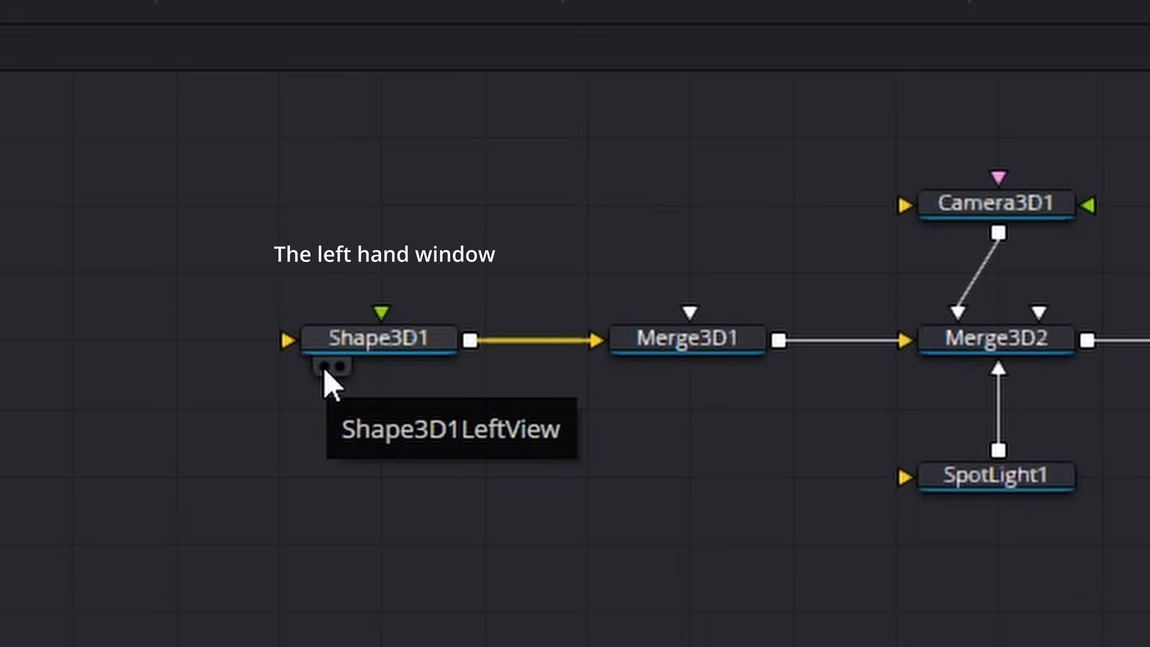
# Display Shape3D1 in the first viewer and set its shape to Torus.
pyautogui.click(324, 368)
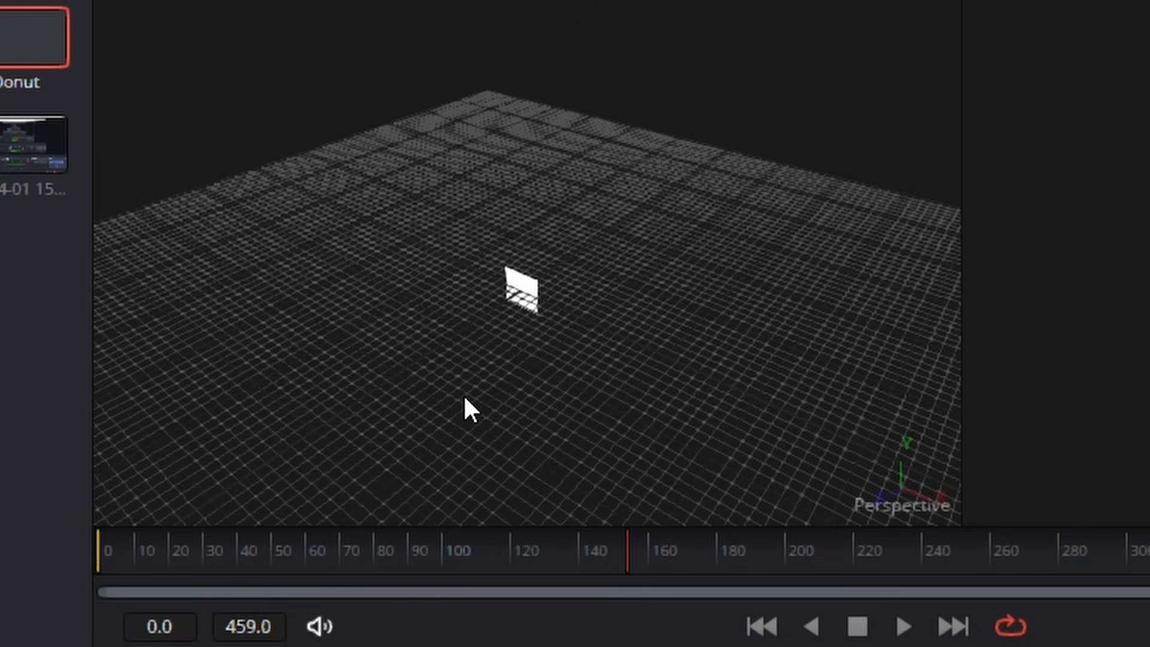
pyautogui.scroll(5, 460, 395)
pyautogui.scroll(-2, 457, 394)
pyautogui.moveTo(456, 394); pyautogui.dragTo(507, 265)
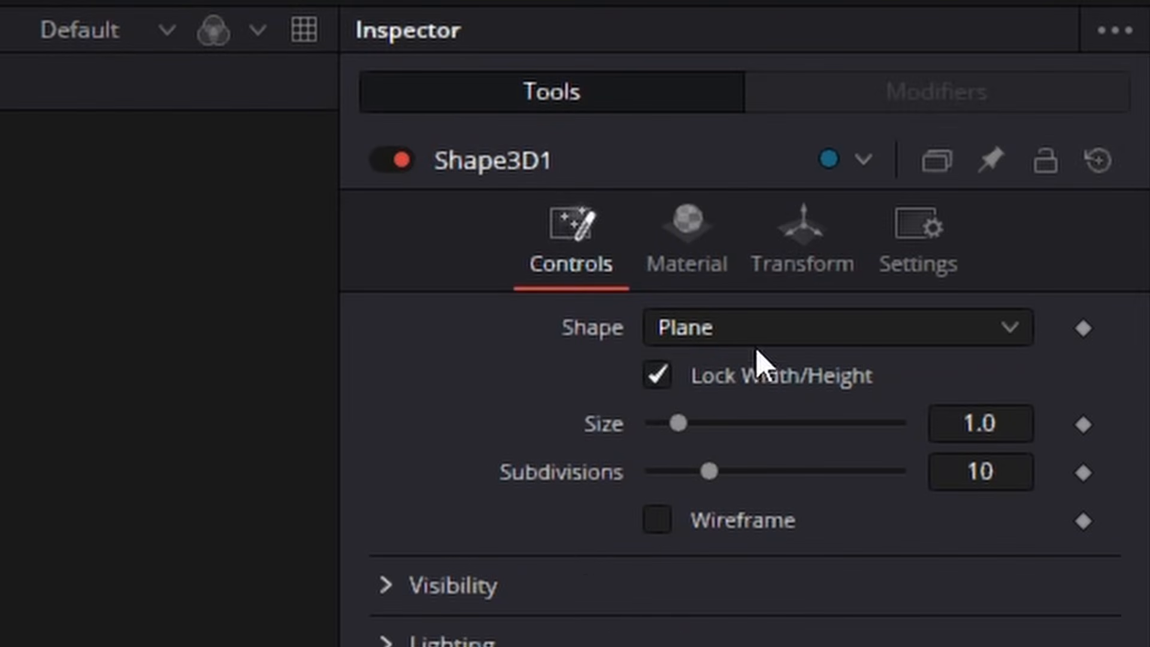
pyautogui.click(791, 346)
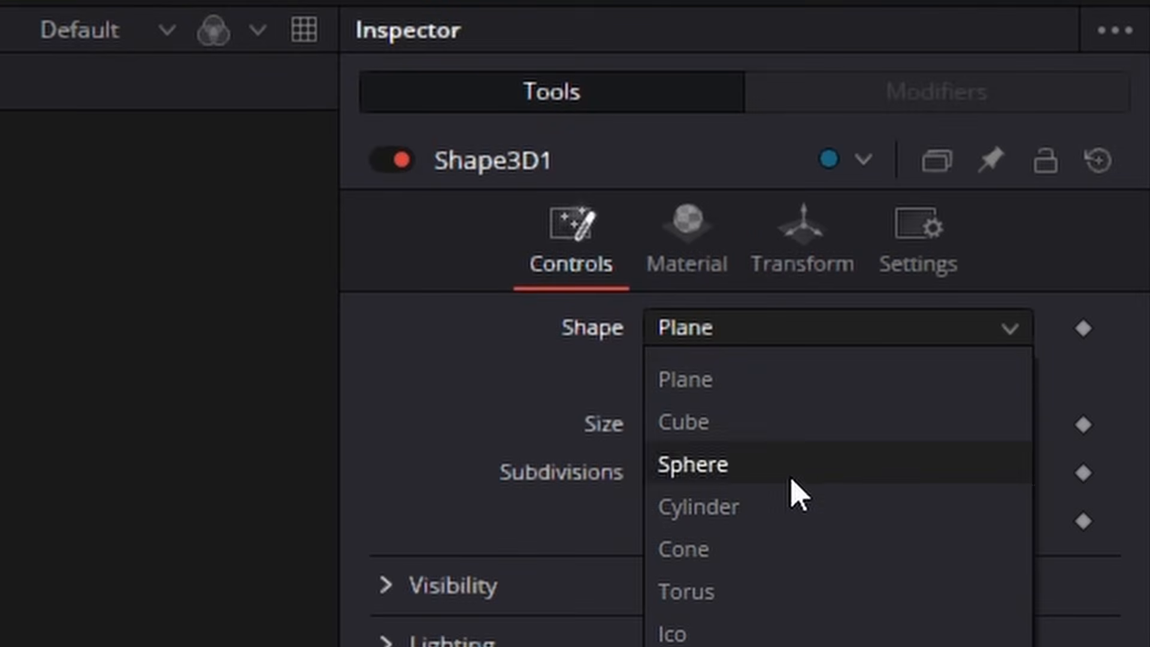
pyautogui.click(798, 581)
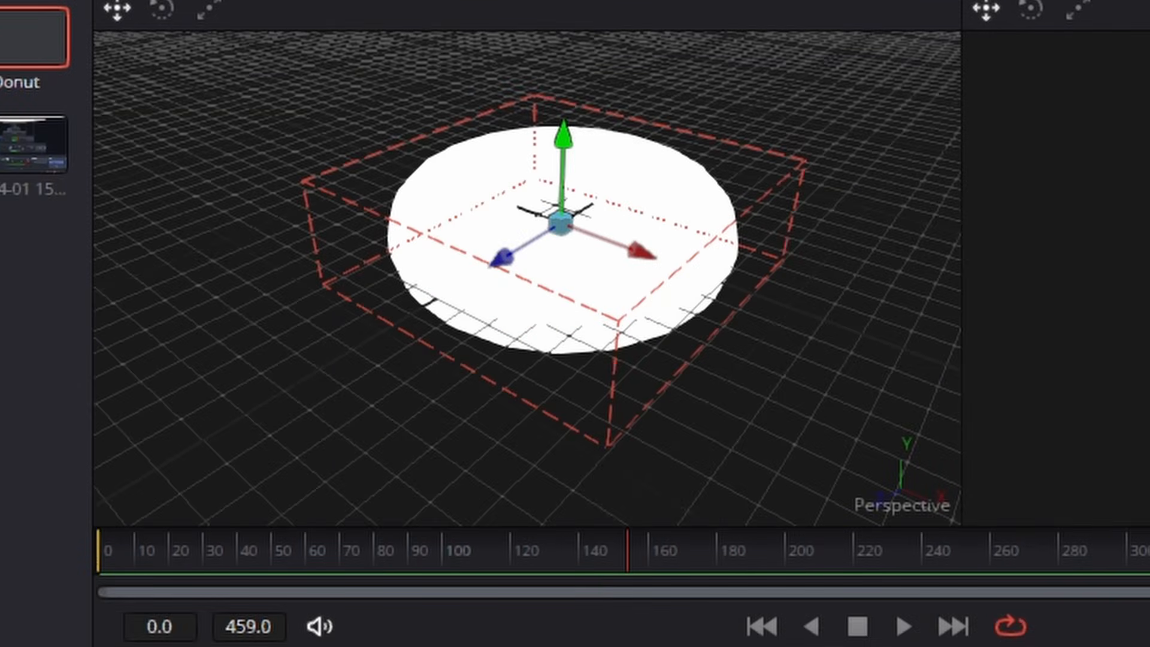
# Switch the Merge3D2 viewer to the Top view and move Camera3D1 back along its Z axis, well clear of the torus.
pyautogui.moveTo(707, 310); pyautogui.dragTo(687, 296)
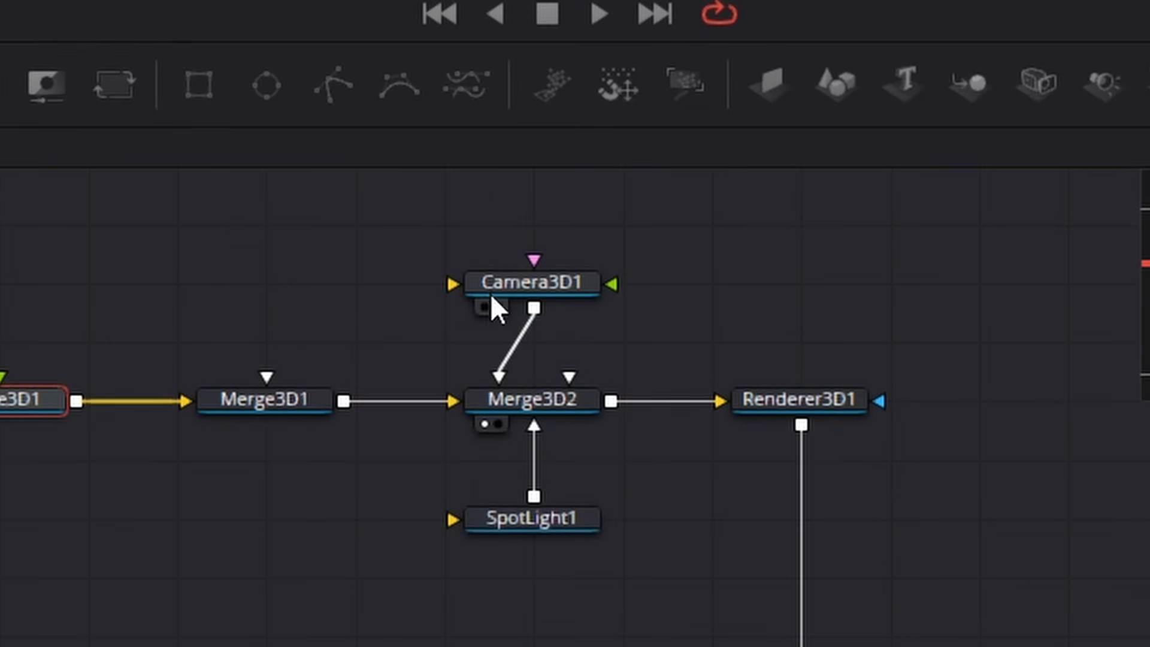
pyautogui.click(555, 282)
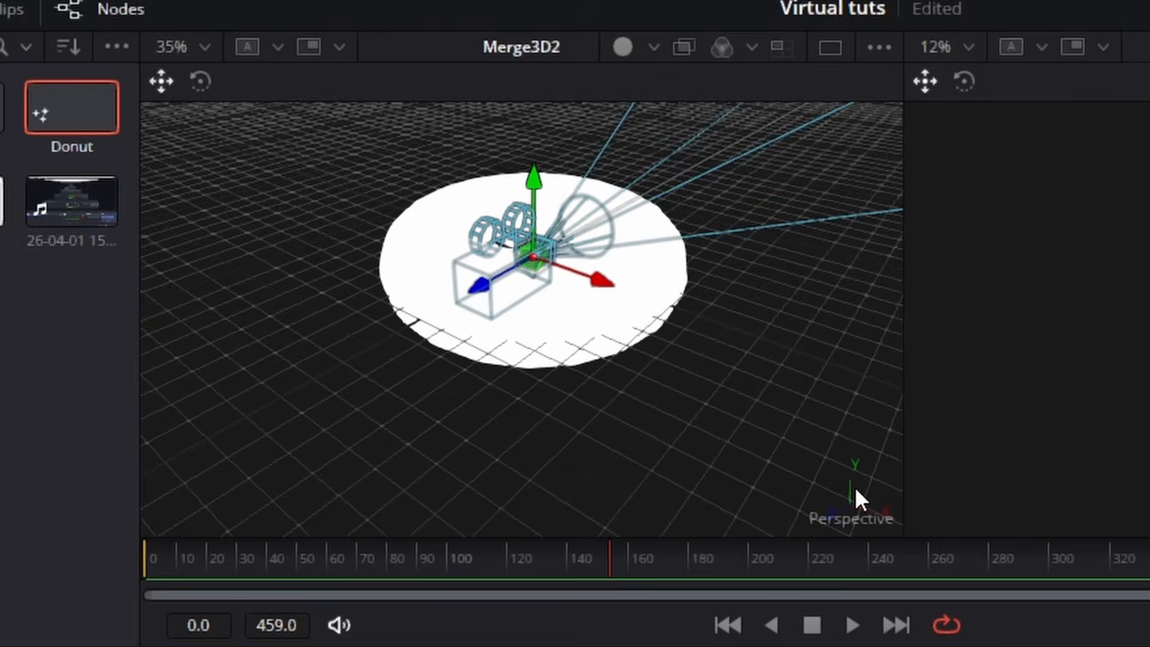
pyautogui.rightClick(854, 488)
pyautogui.click(910, 446)
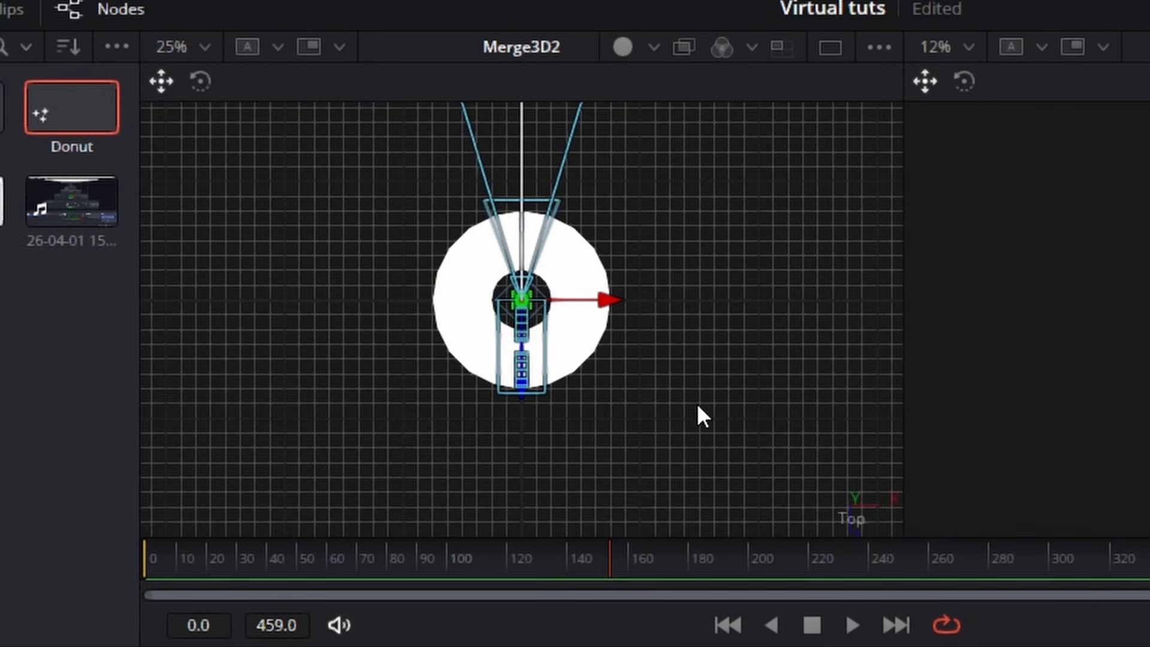
pyautogui.scroll(-3, 717, 426)
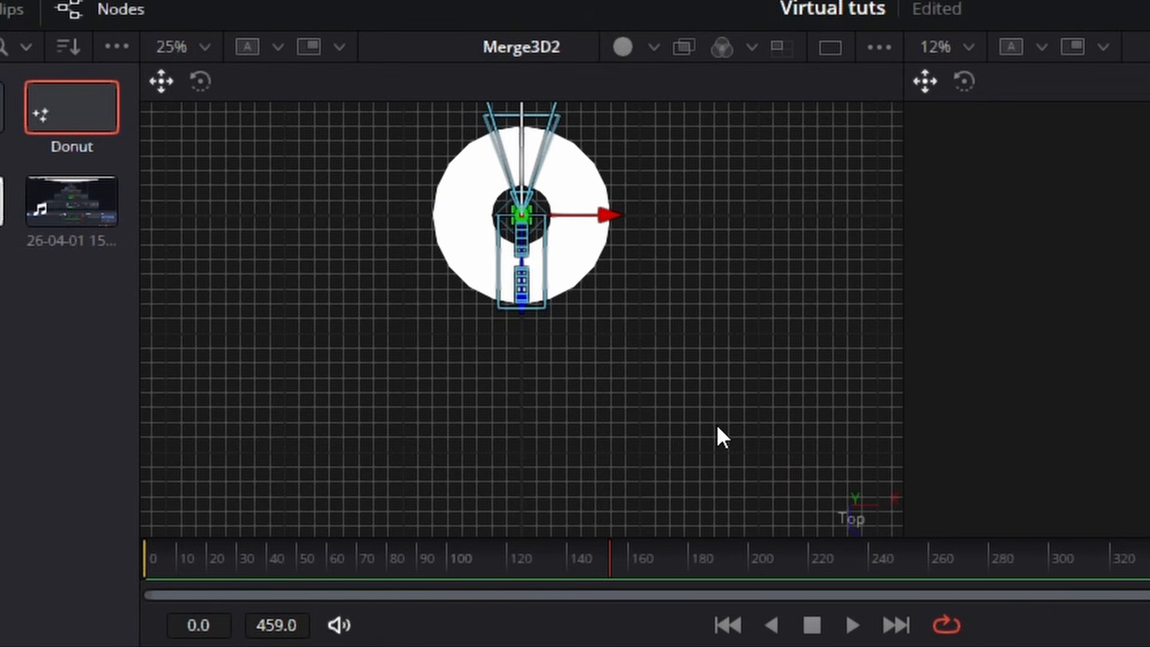
pyautogui.scroll(-2, 717, 423)
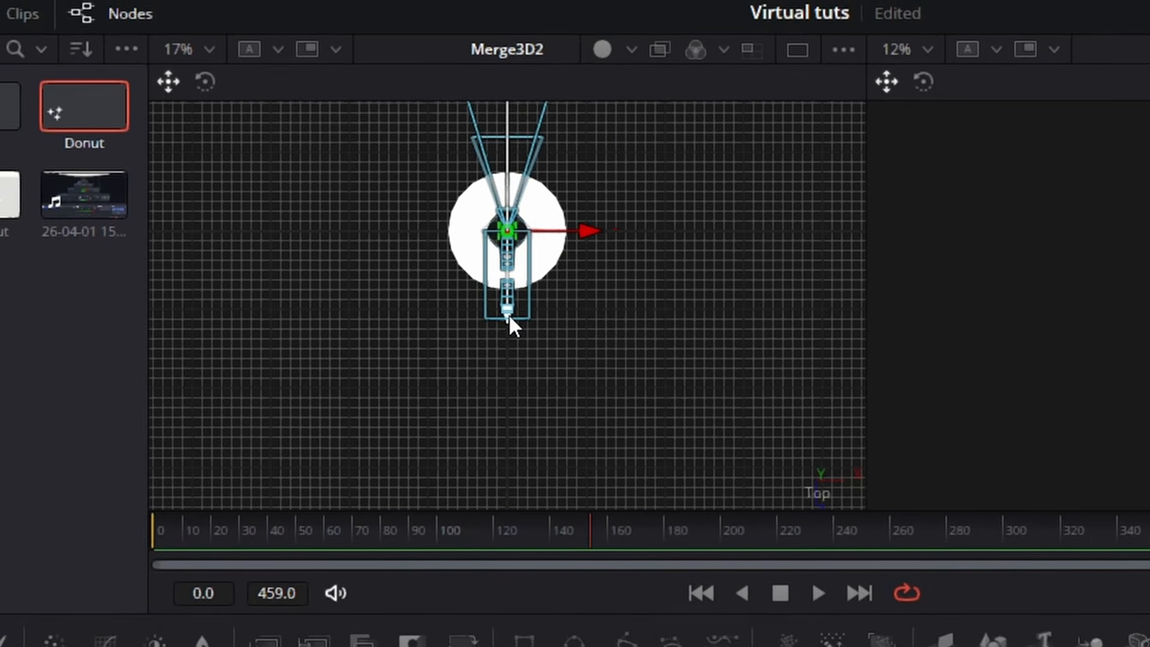
pyautogui.moveTo(515, 321); pyautogui.dragTo(517, 545)
pyautogui.moveTo(490, 496); pyautogui.dragTo(489, 558)
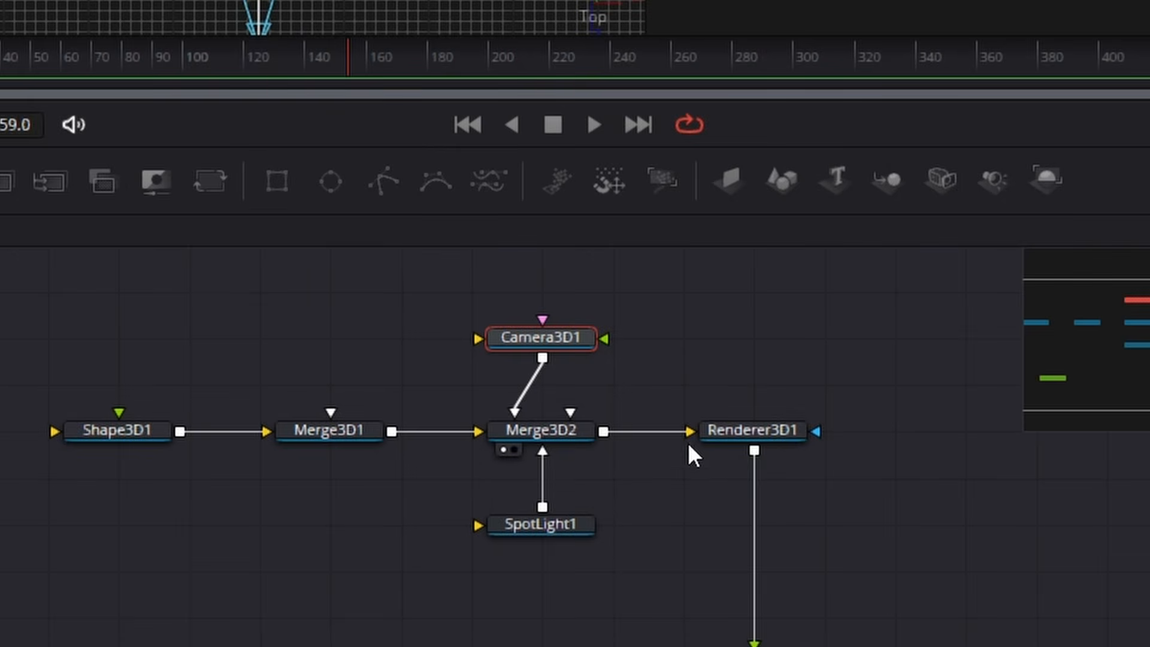
# Display Renderer3D1 in the second viewer and set Shape3D1's X rotation to about 75.7.
pyautogui.click(725, 449)
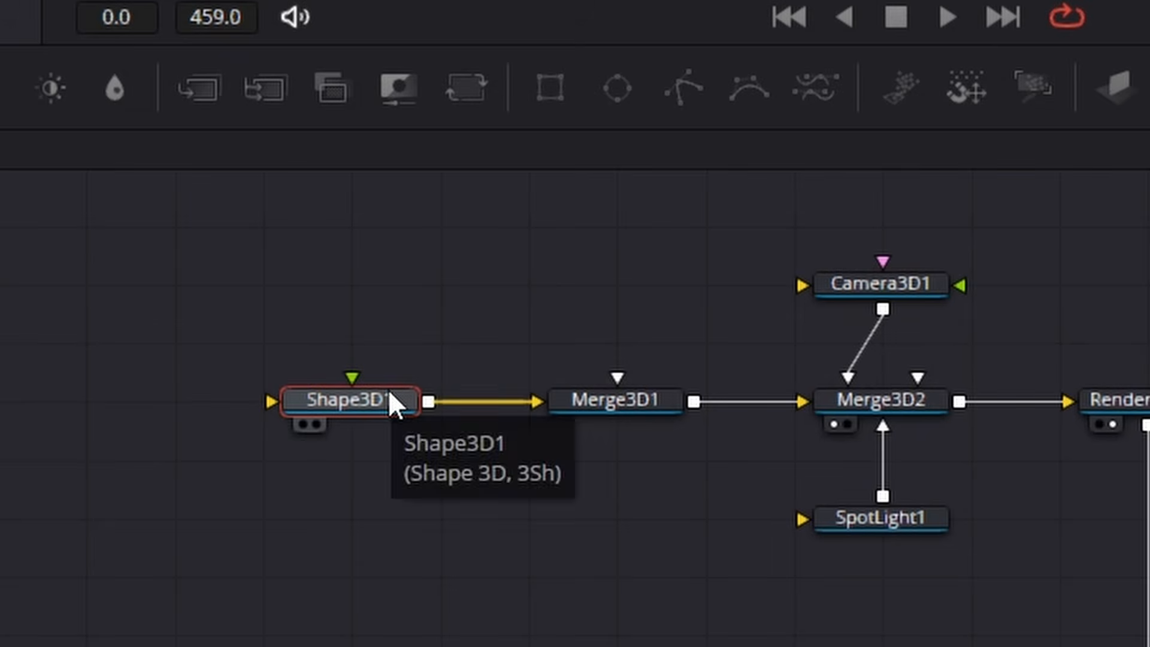
pyautogui.click(391, 395)
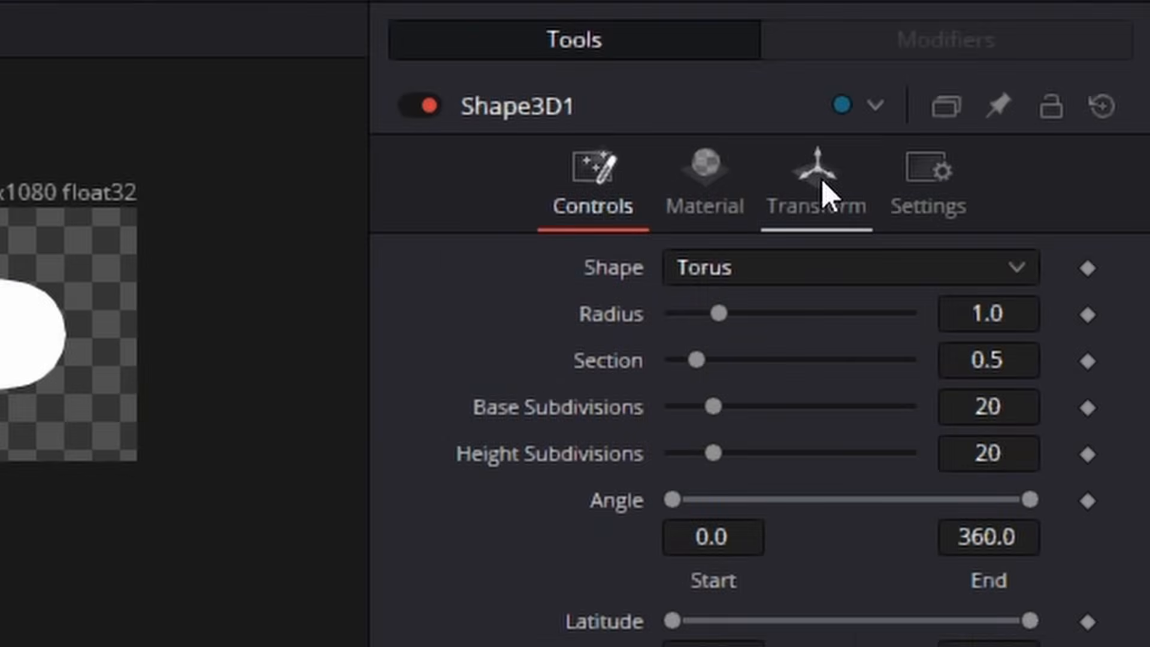
pyautogui.click(821, 183)
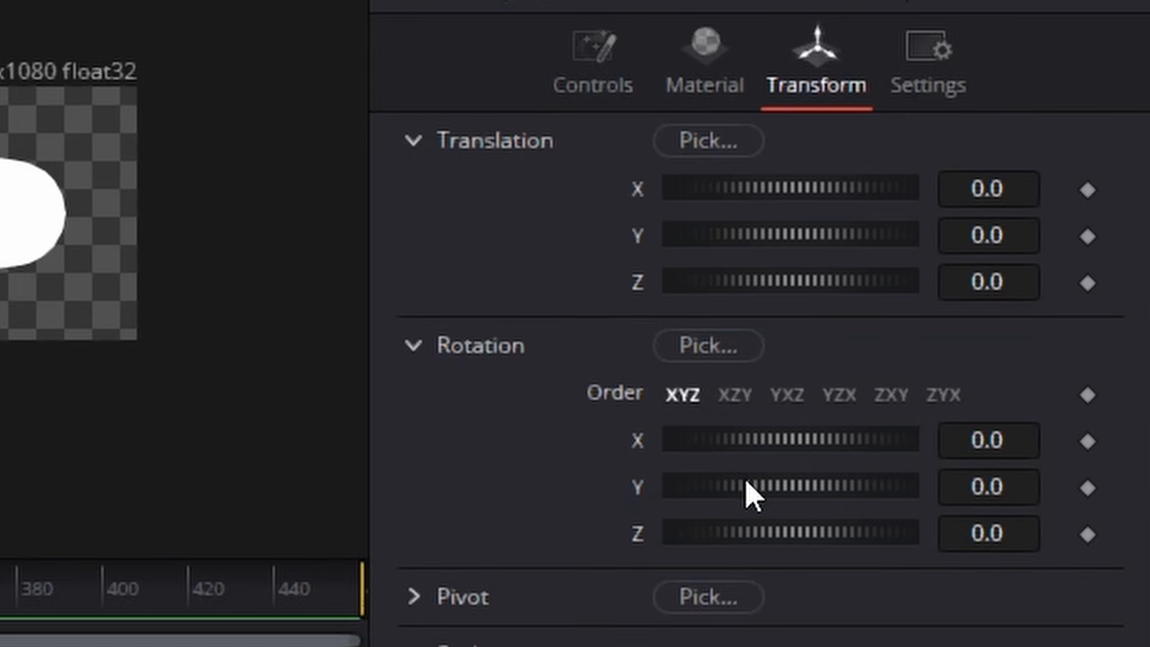
pyautogui.moveTo(751, 494); pyautogui.dragTo(776, 495)
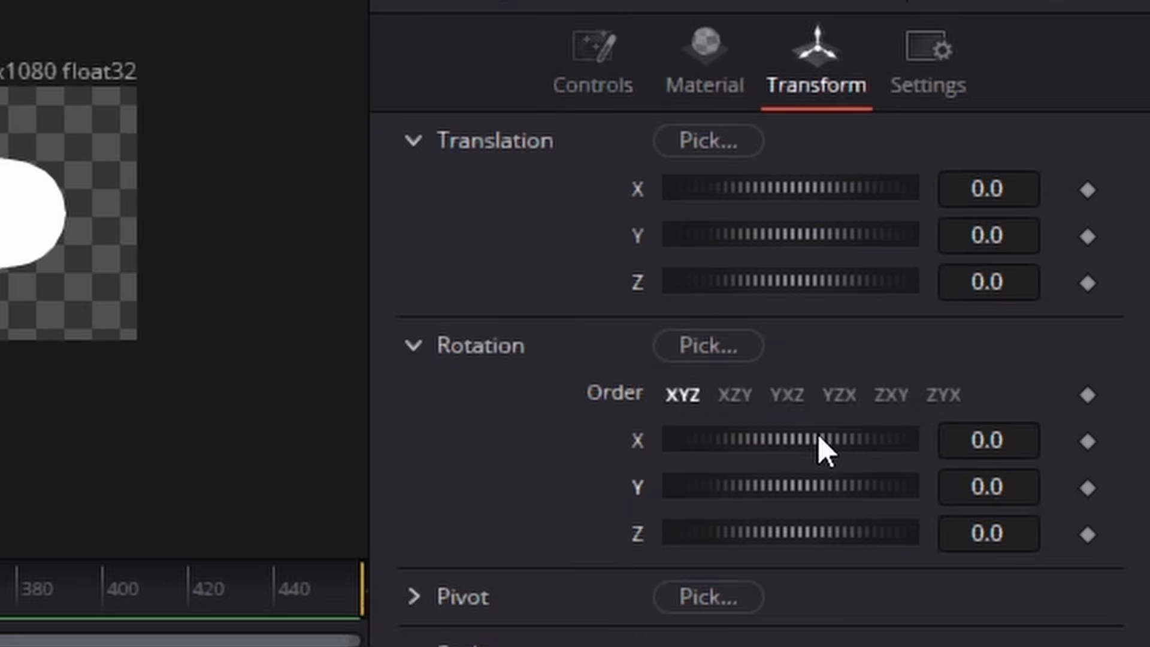
pyautogui.moveTo(817, 434); pyautogui.dragTo(783, 442)
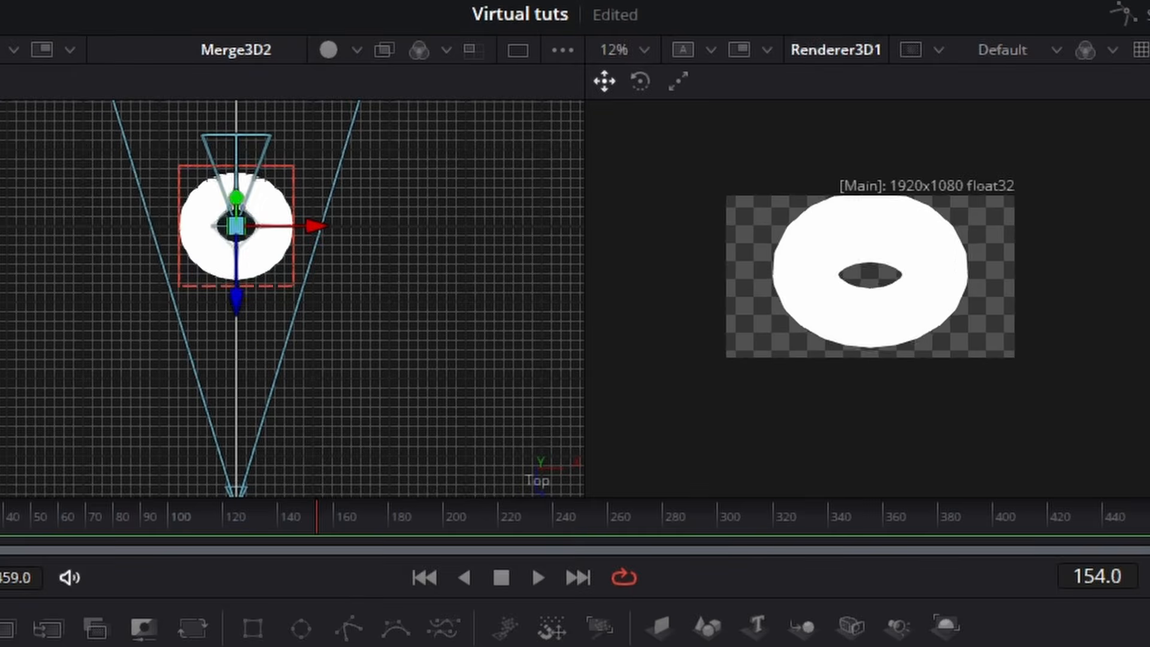
pyautogui.moveTo(874, 440)
pyautogui.mouseDown()
pyautogui.moveTo(890, 444)
pyautogui.moveTo(873, 441)
pyautogui.mouseUp()
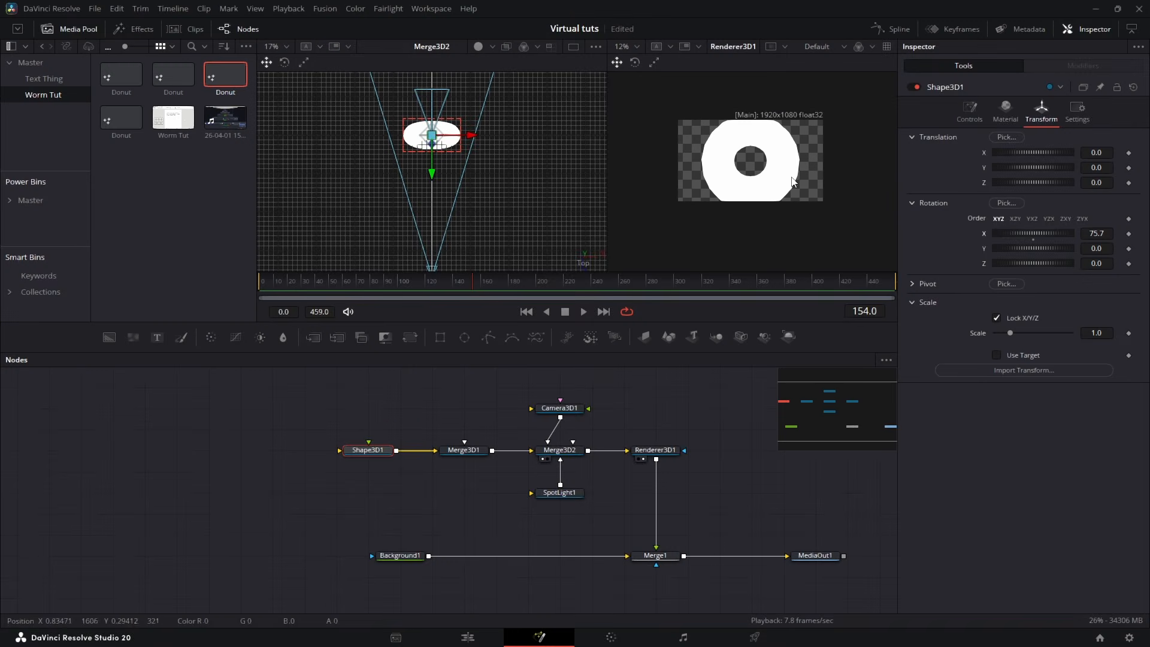
# Set the base subdivisions and height subdivisions of the Shape3D1 torus to 100 each.
pyautogui.scroll(2, 778, 172)
pyautogui.scroll(-1, 778, 172)
pyautogui.scroll(2, 778, 172)
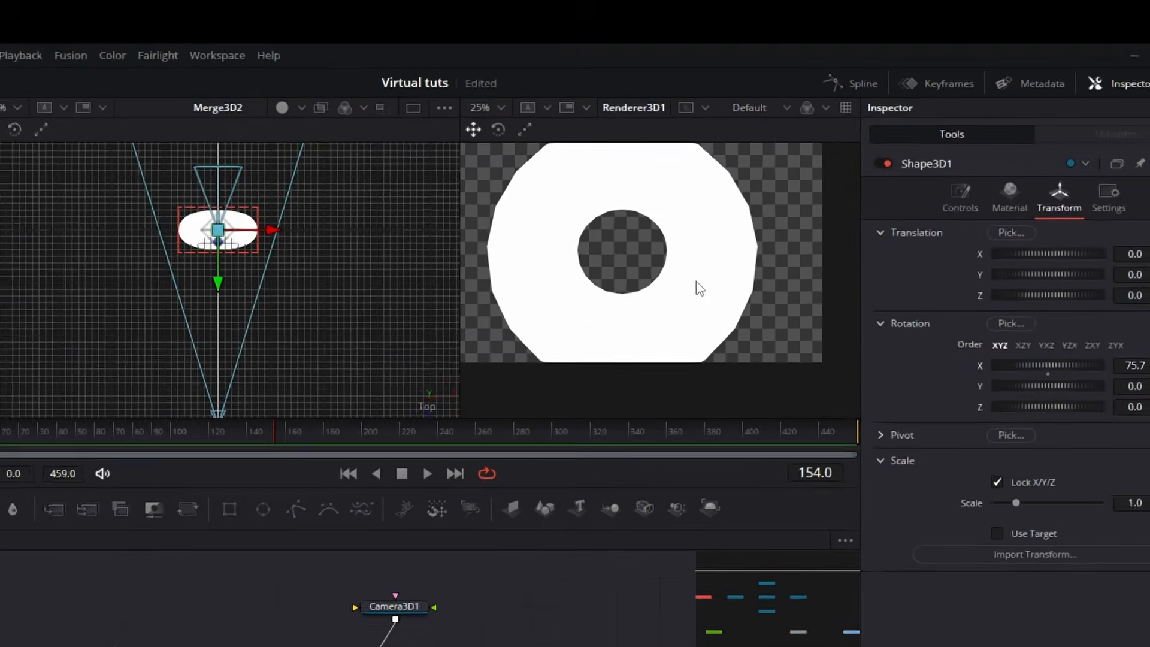
pyautogui.moveTo(662, 346); pyautogui.dragTo(762, 364)
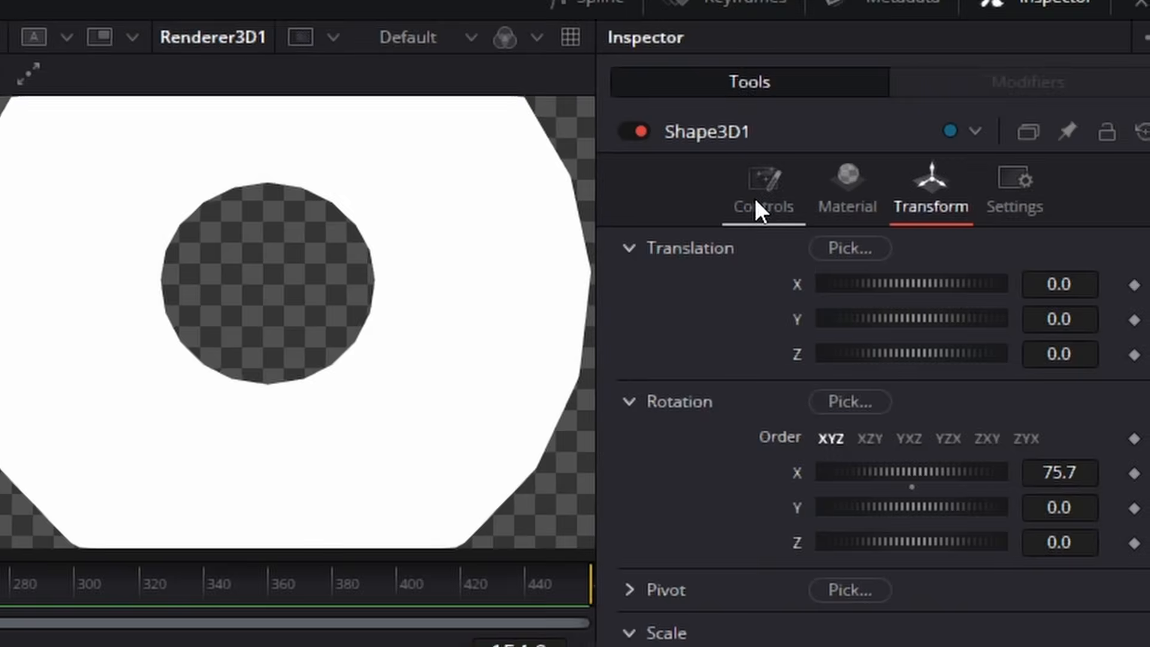
pyautogui.click(754, 201)
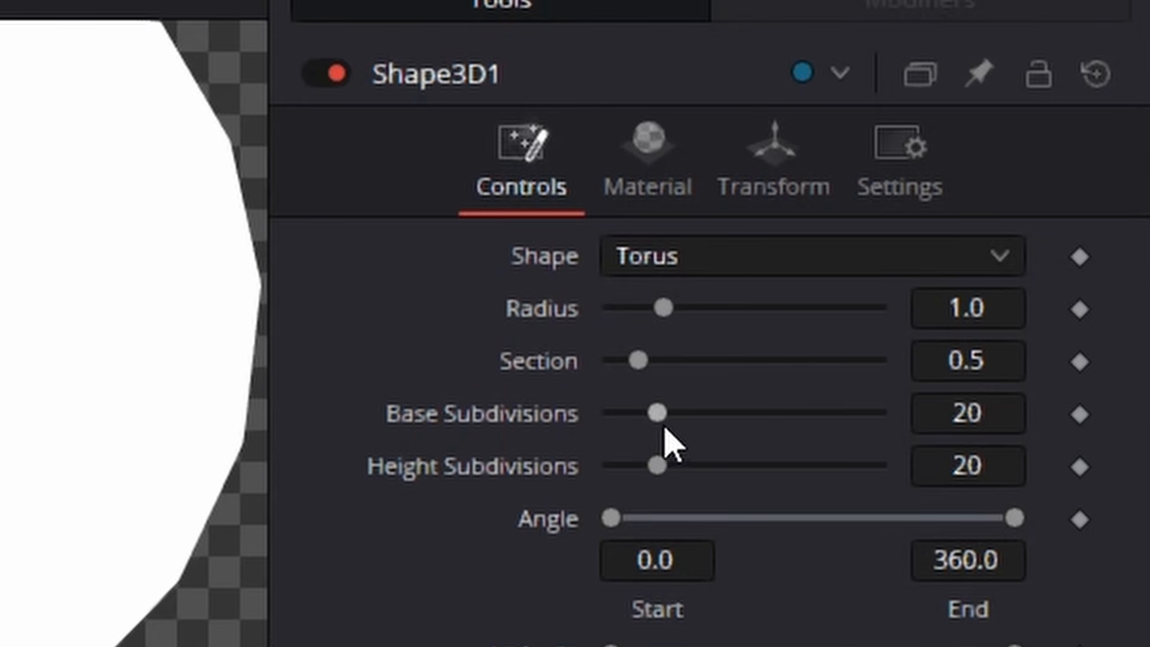
pyautogui.moveTo(1094, 359); pyautogui.dragTo(1149, 357)
pyautogui.moveTo(659, 470); pyautogui.dragTo(982, 477)
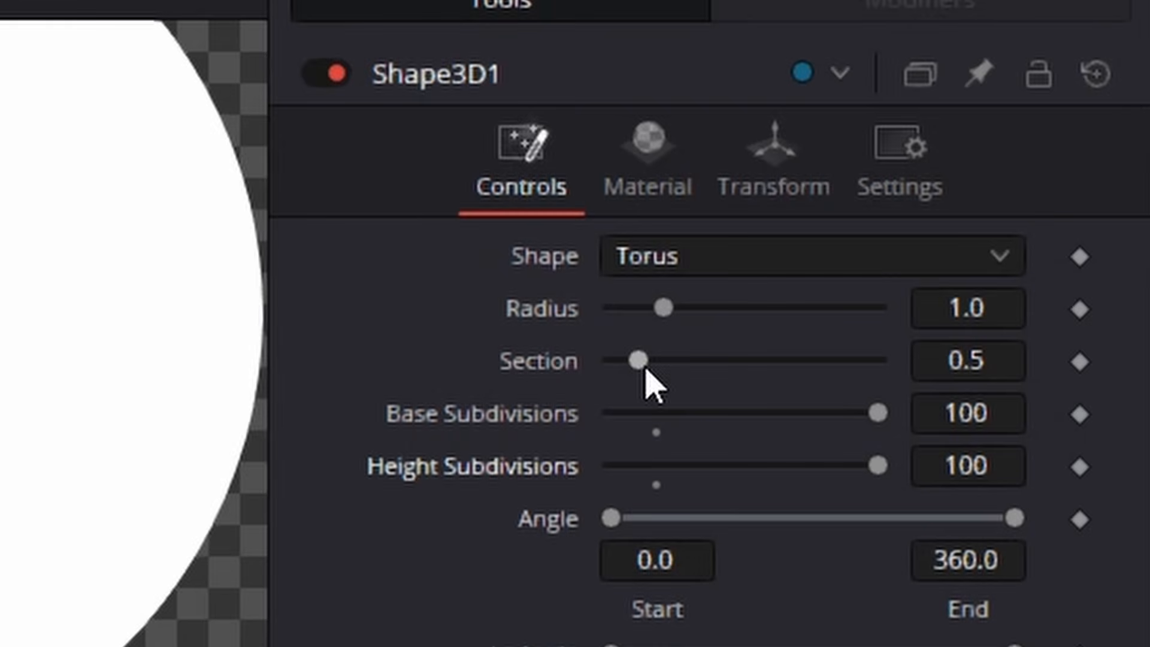
# Thin the Shape3D1 torus by setting its section to 0.276.
pyautogui.moveTo(1076, 358)
pyautogui.mouseDown()
pyautogui.moveTo(1101, 358)
pyautogui.moveTo(1066, 350)
pyautogui.mouseUp()
pyautogui.moveTo(636, 367)
pyautogui.mouseDown()
pyautogui.moveTo(697, 362)
pyautogui.moveTo(636, 366)
pyautogui.mouseUp()
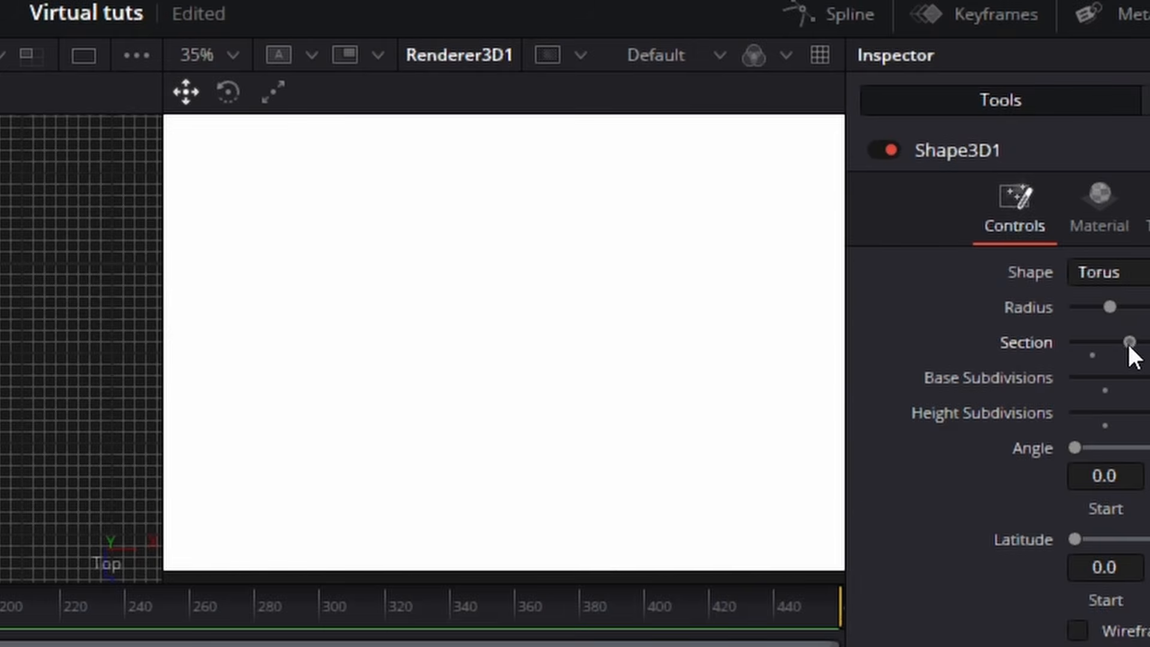
pyautogui.moveTo(1091, 345)
pyautogui.mouseDown()
pyautogui.moveTo(1121, 343)
pyautogui.moveTo(1096, 345)
pyautogui.mouseUp()
pyautogui.moveTo(644, 367); pyautogui.dragTo(1088, 343)
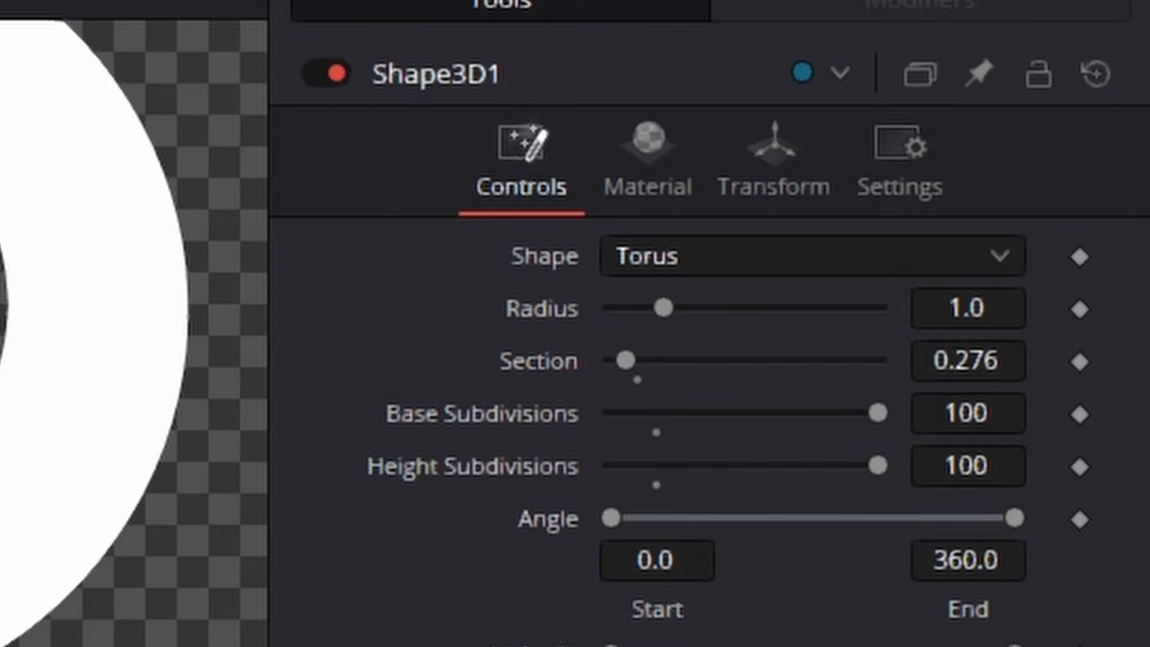
# Rotate the Shape3D1 torus around its Y axis so it sits at an angle to the camera.
pyautogui.click(781, 143)
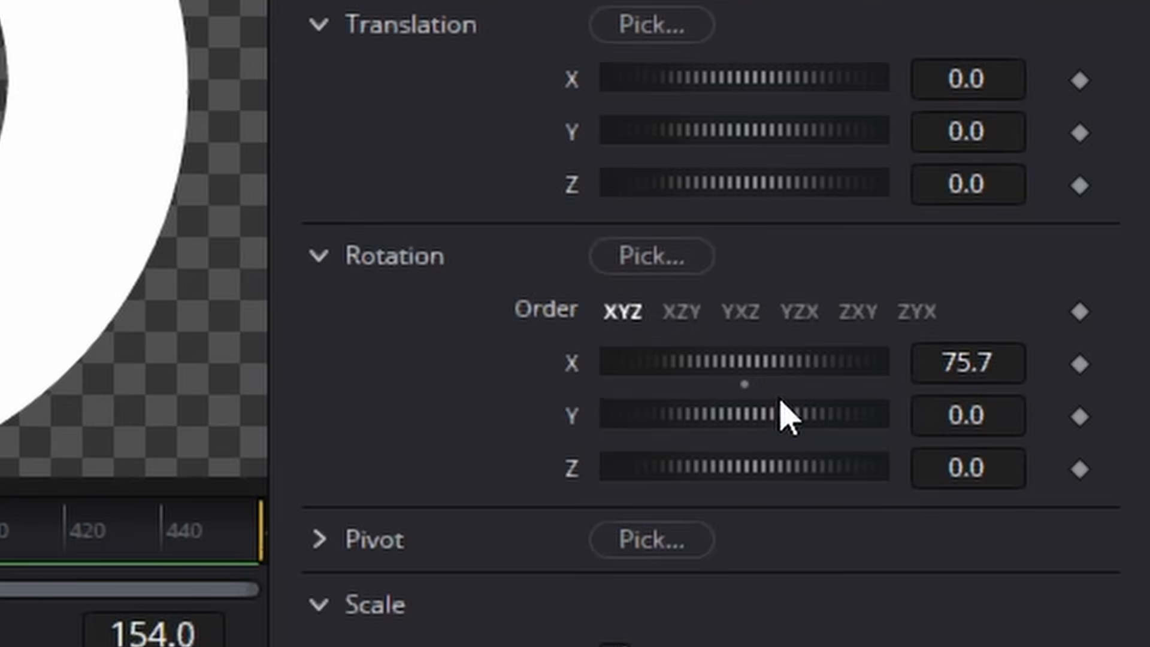
pyautogui.moveTo(786, 407); pyautogui.dragTo(738, 408)
pyautogui.moveTo(1138, 407); pyautogui.dragTo(1136, 407)
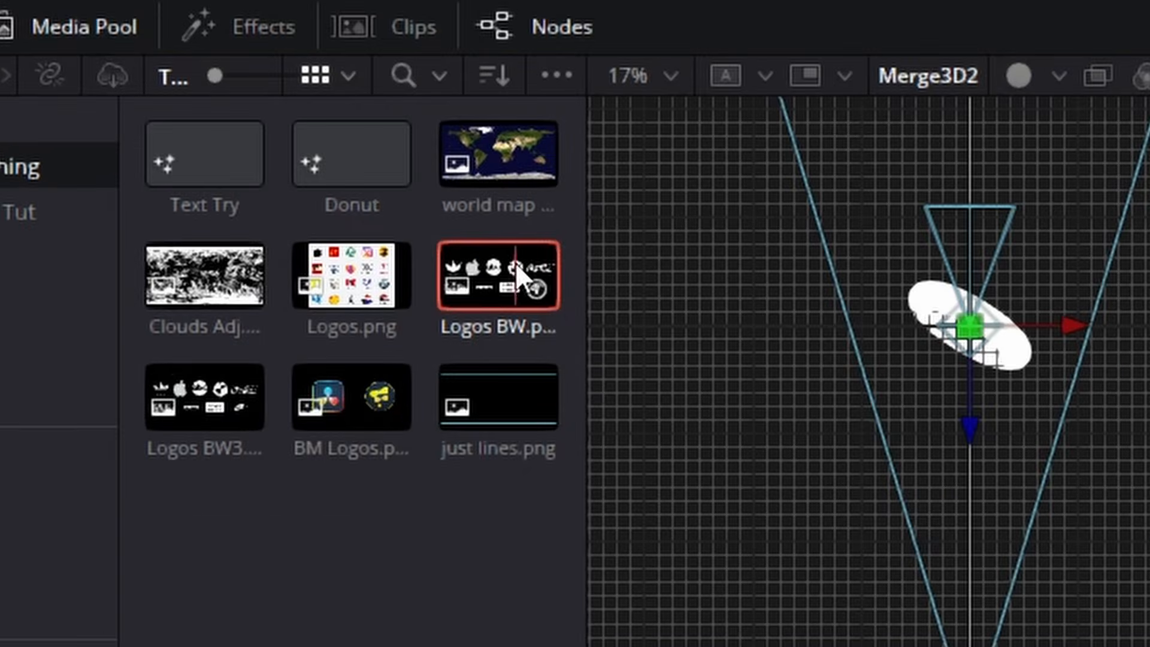
# Add the Logos BW image from the media pool to the node graph near Shape3D1.
pyautogui.moveTo(516, 273); pyautogui.dragTo(356, 418)
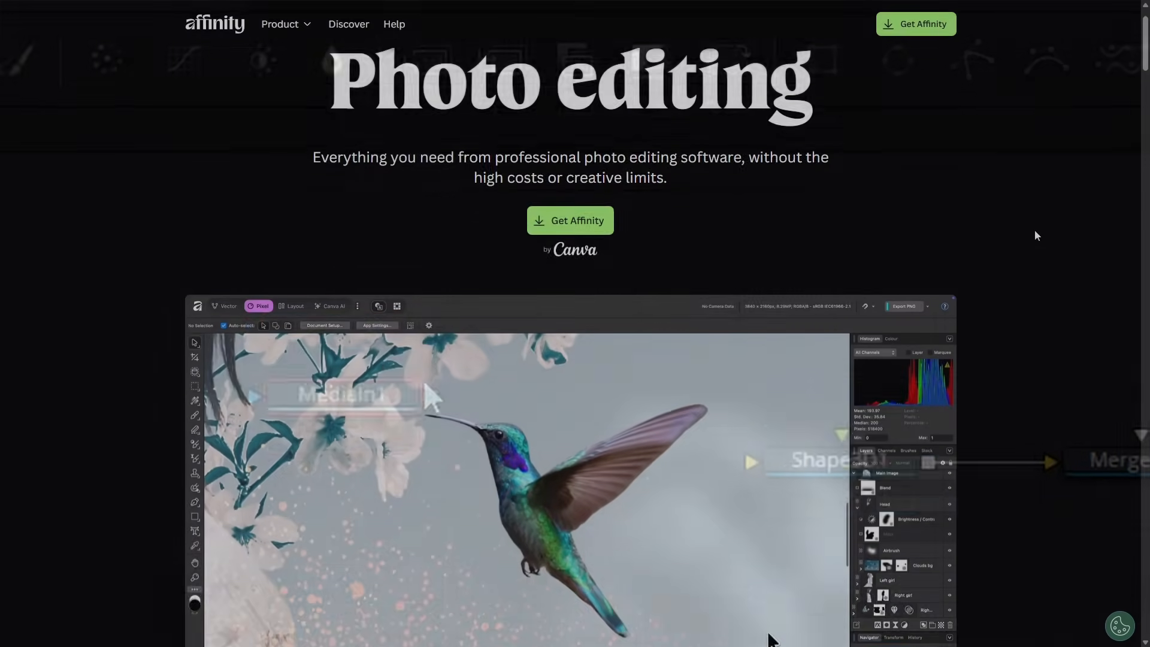
pyautogui.scroll(-5, 1033, 232)
pyautogui.scroll(-15, 1032, 231)
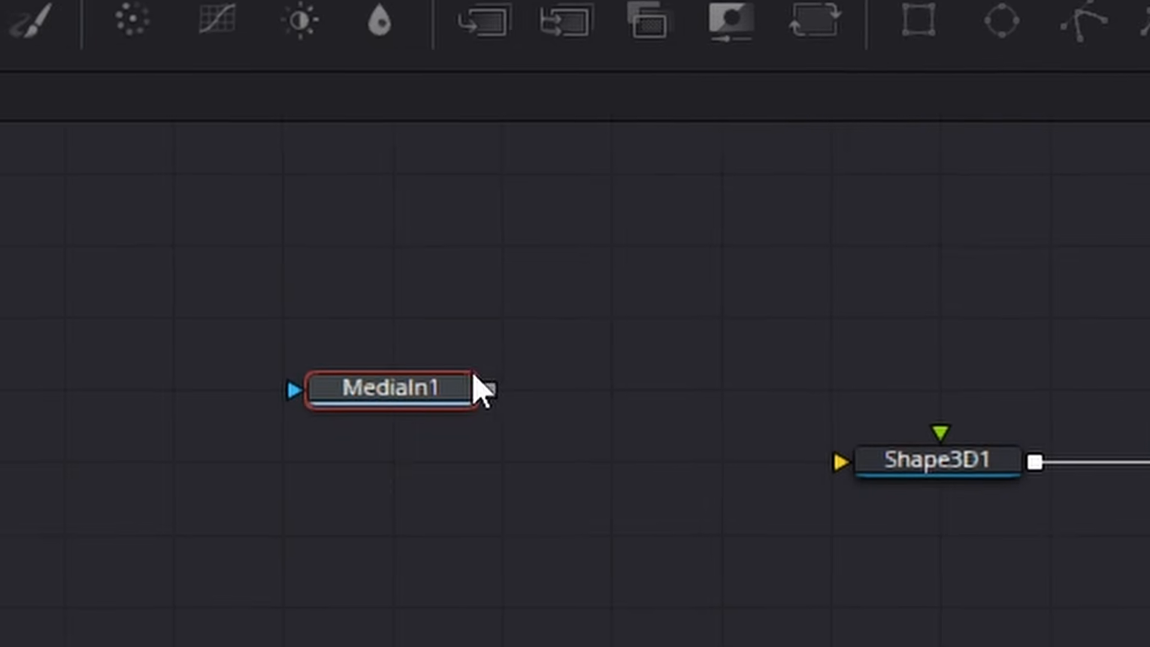
# Rename the MediaIn1 node to Logos.
pyautogui.press('F2')
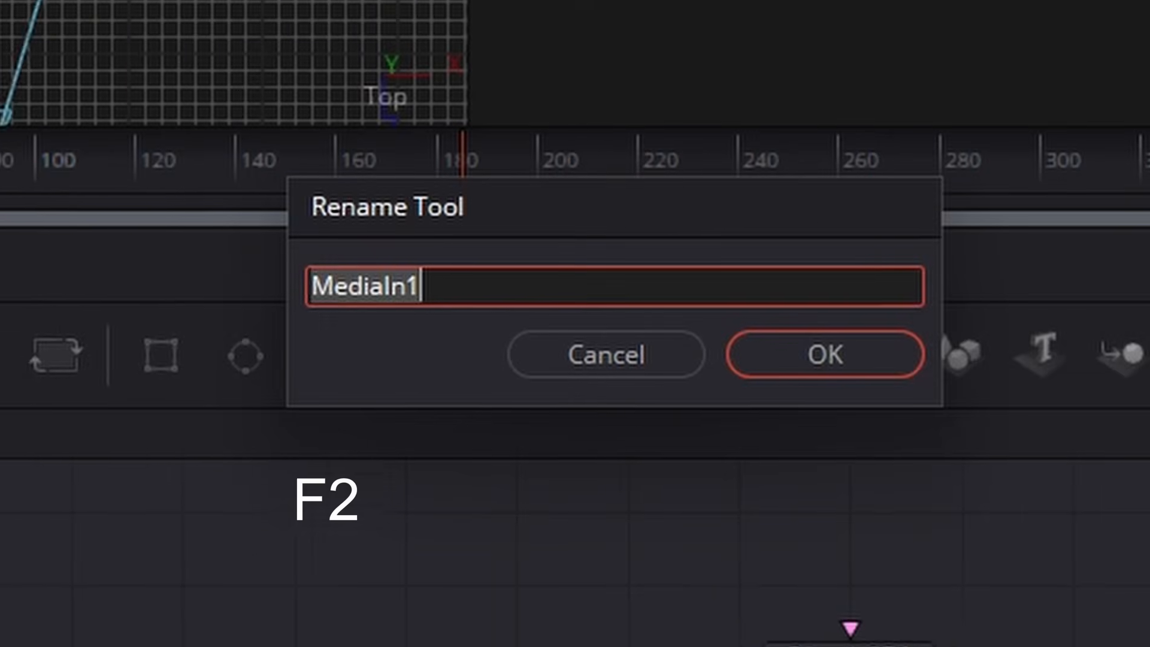
pyautogui.press('BackSpace')
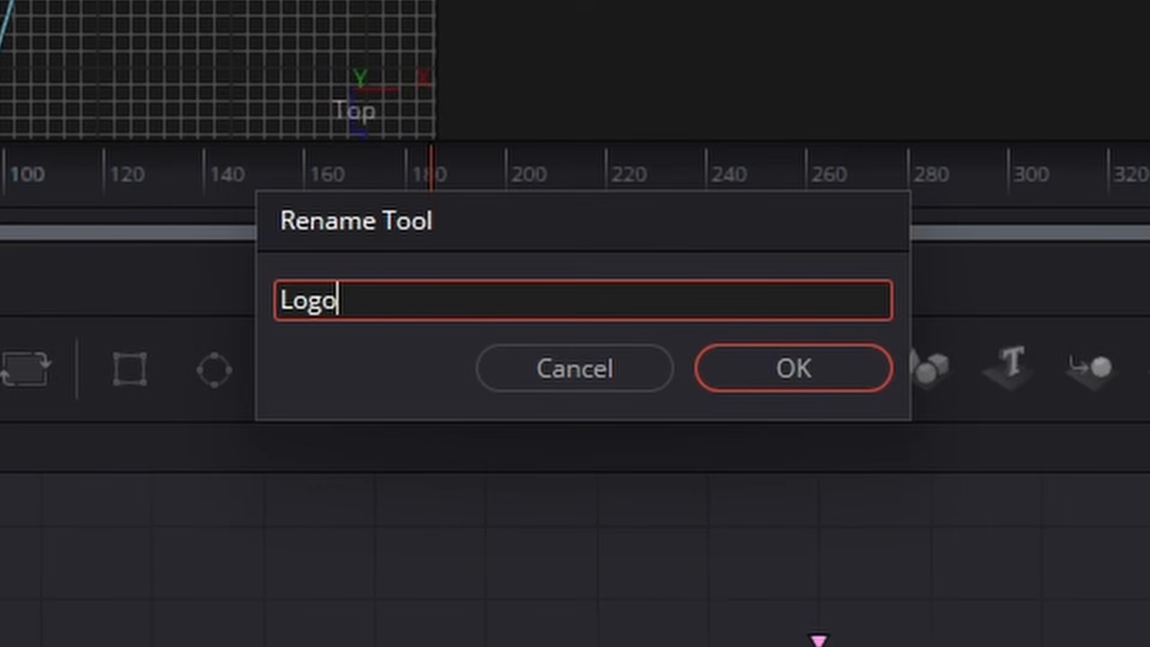
pyautogui.write('Logo')
pyautogui.press('Return')
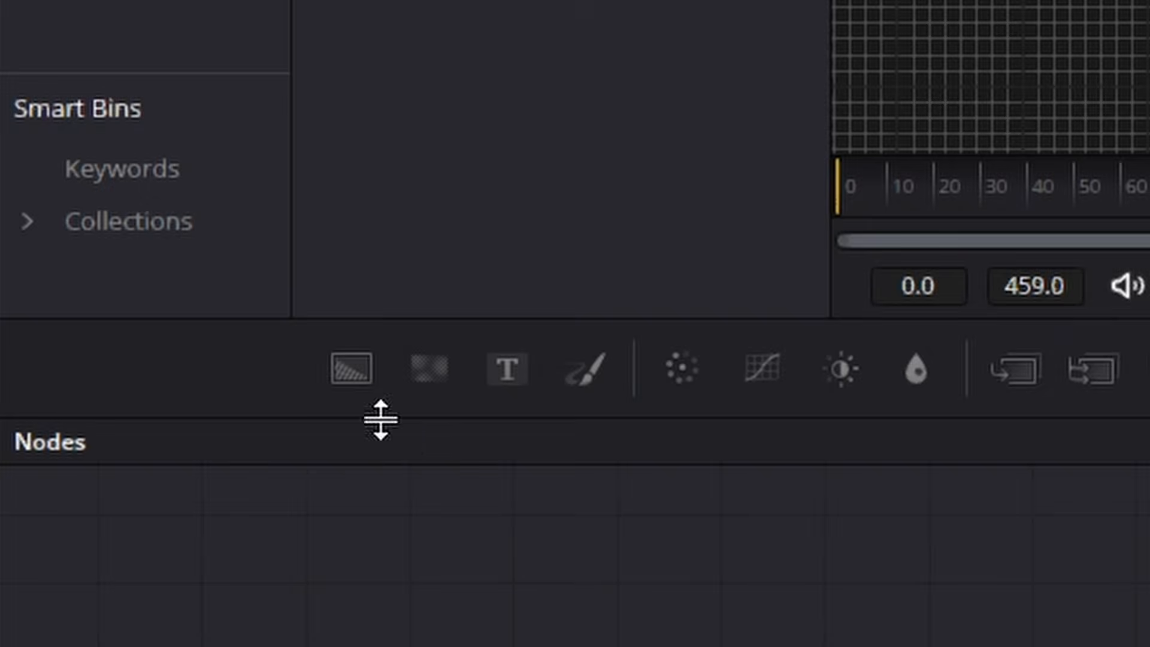
# Add a second background node, merge the Logos image over it, and view the merged result.
pyautogui.moveTo(353, 377); pyautogui.dragTo(724, 646)
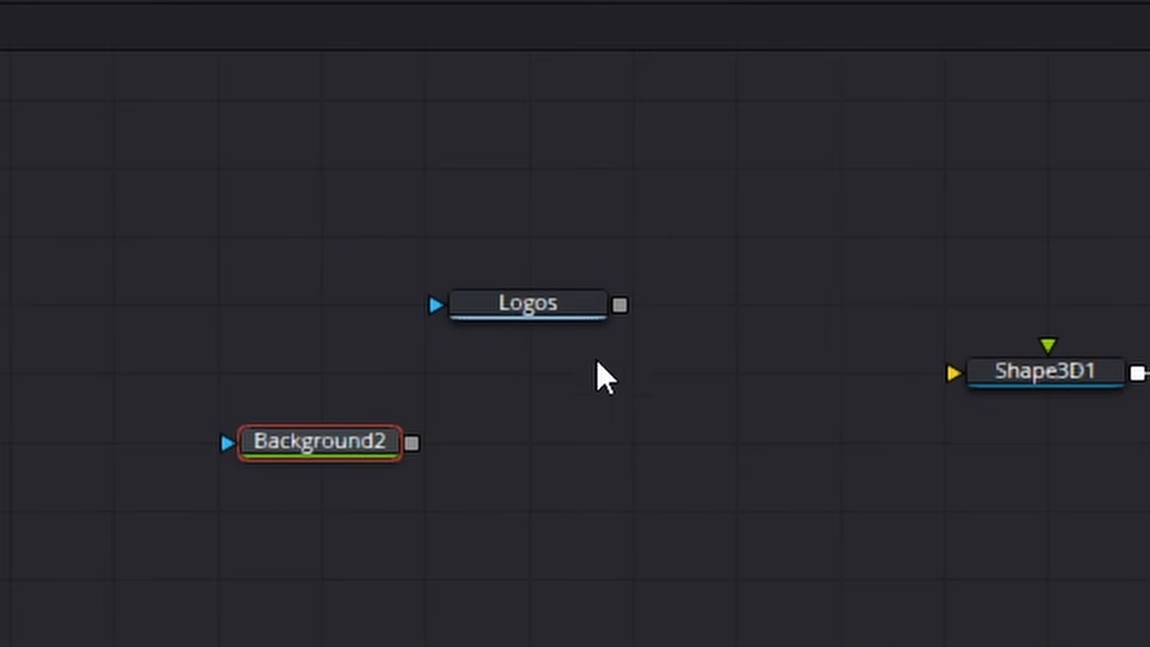
pyautogui.moveTo(620, 306); pyautogui.dragTo(409, 452)
pyautogui.moveTo(150, 208); pyautogui.dragTo(659, 642)
pyautogui.moveTo(526, 457); pyautogui.dragTo(545, 383)
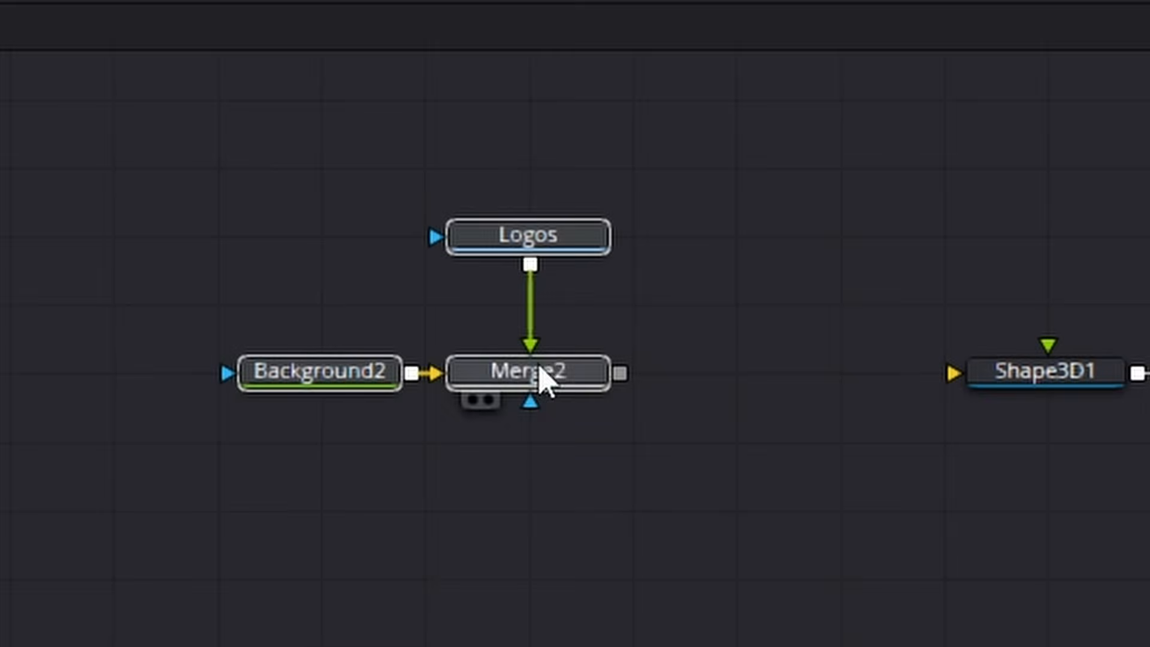
pyautogui.click(488, 400)
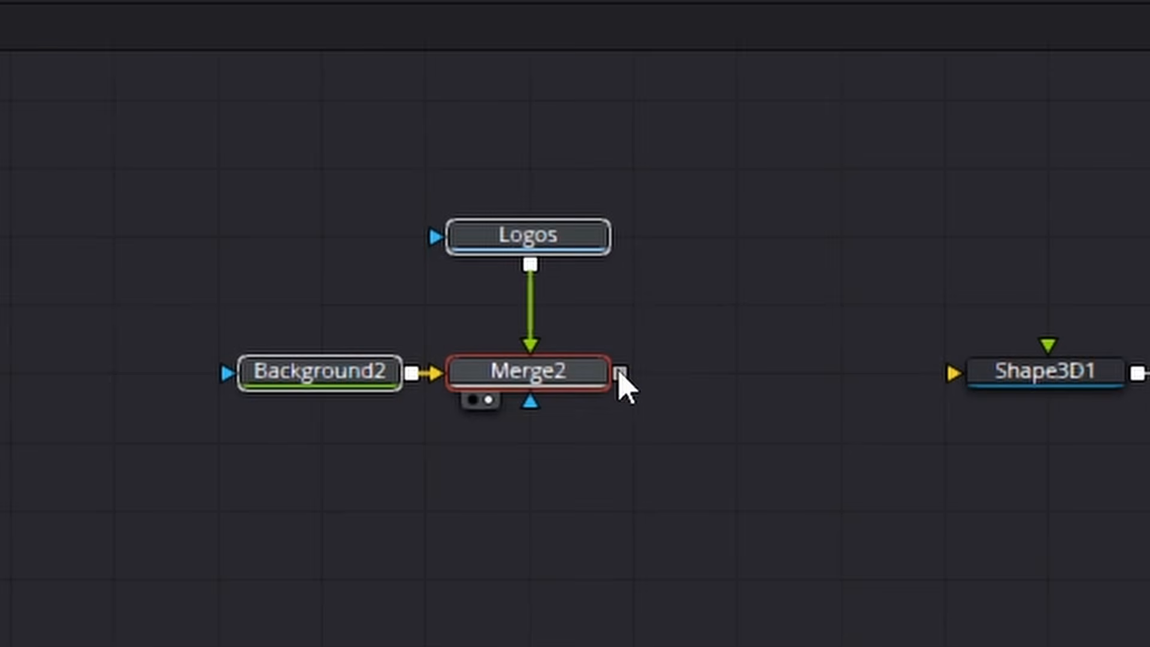
# Move the Logos, Background2 and Merge2 nodes closer to Shape3D1, keeping Merge2 disconnected from it.
pyautogui.moveTo(621, 373); pyautogui.dragTo(1069, 386)
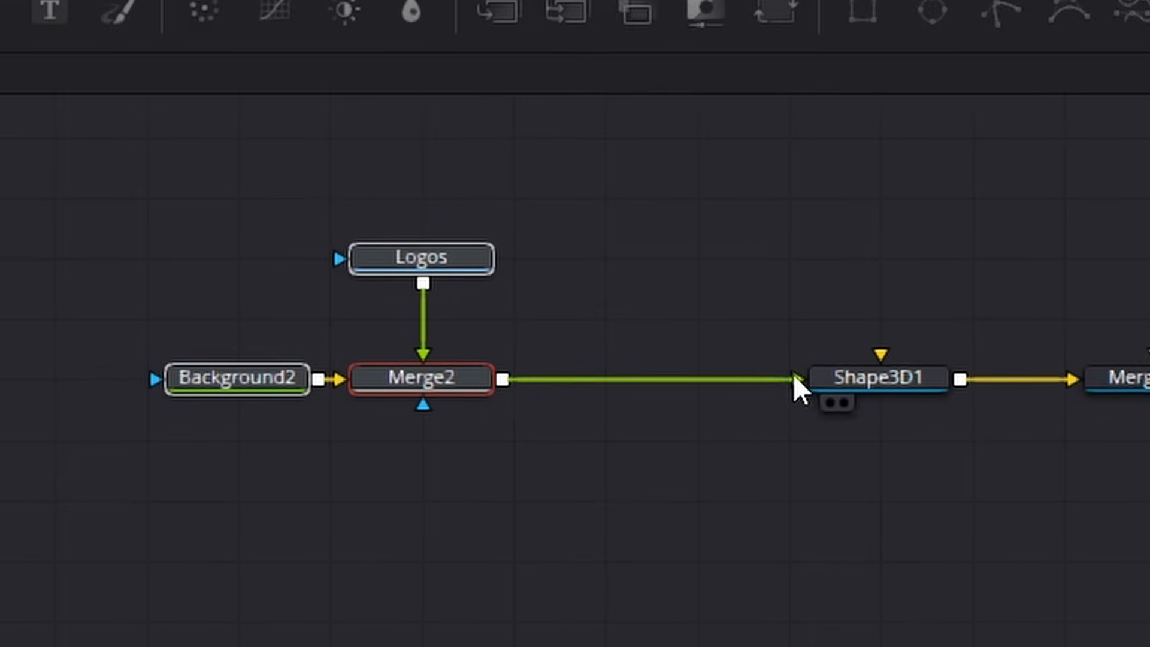
pyautogui.moveTo(828, 379); pyautogui.dragTo(661, 401)
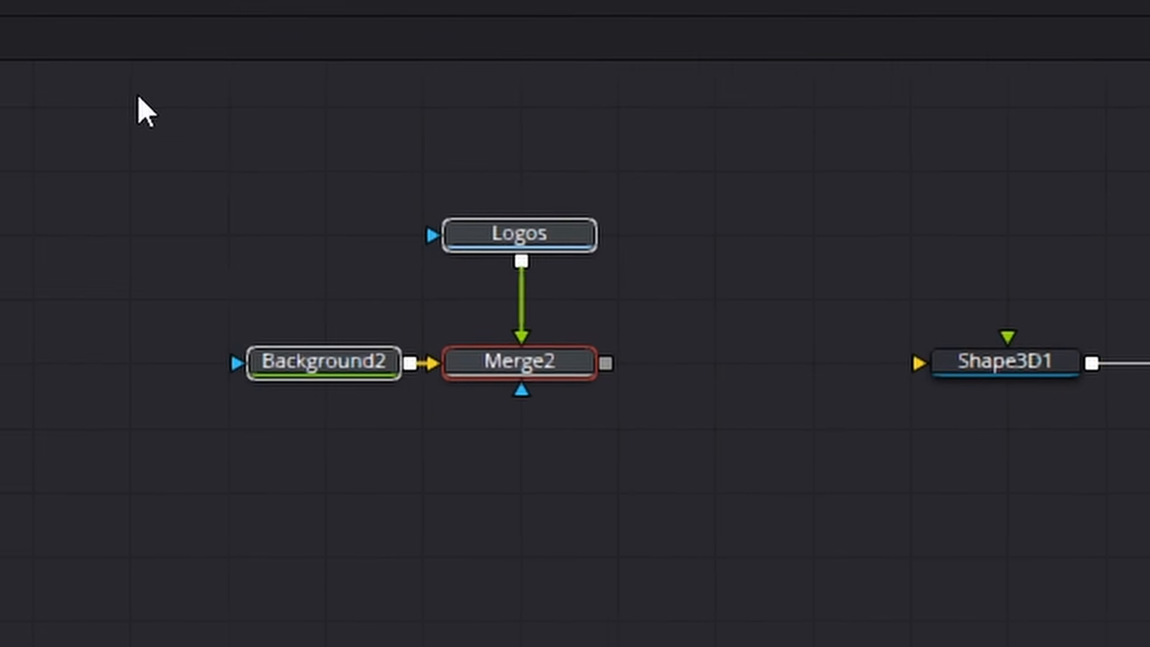
pyautogui.moveTo(538, 362); pyautogui.dragTo(639, 364)
pyautogui.click(689, 311)
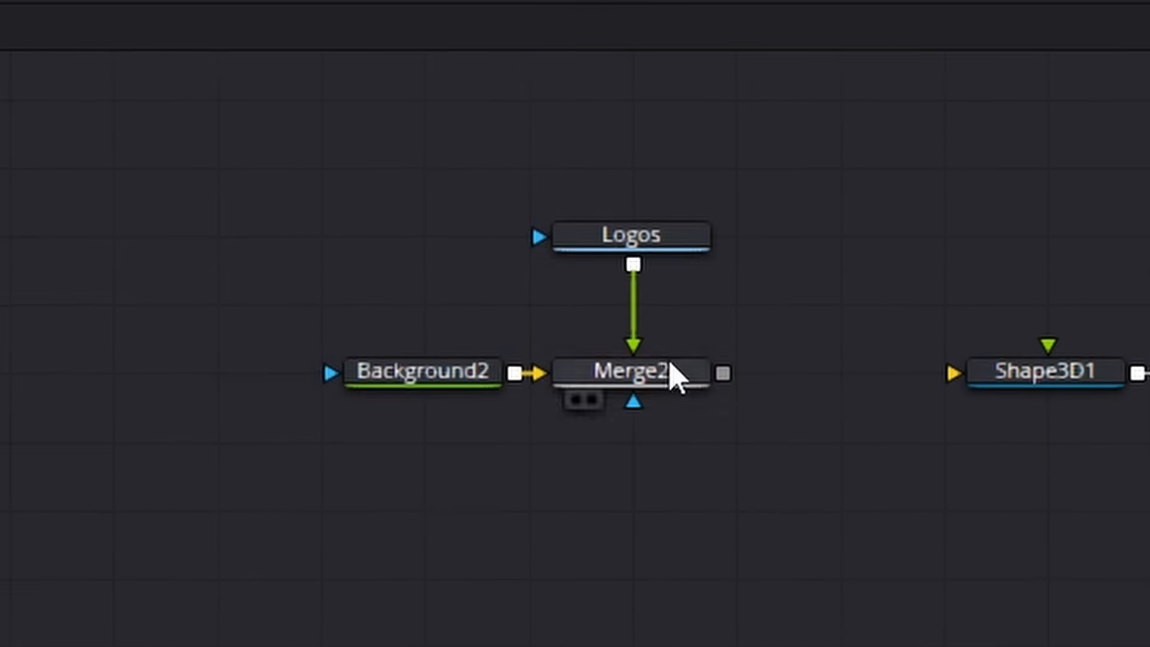
# Change the Edges mode of Merge2 so the logos repeat as tiles across the whole frame.
pyautogui.click(658, 379)
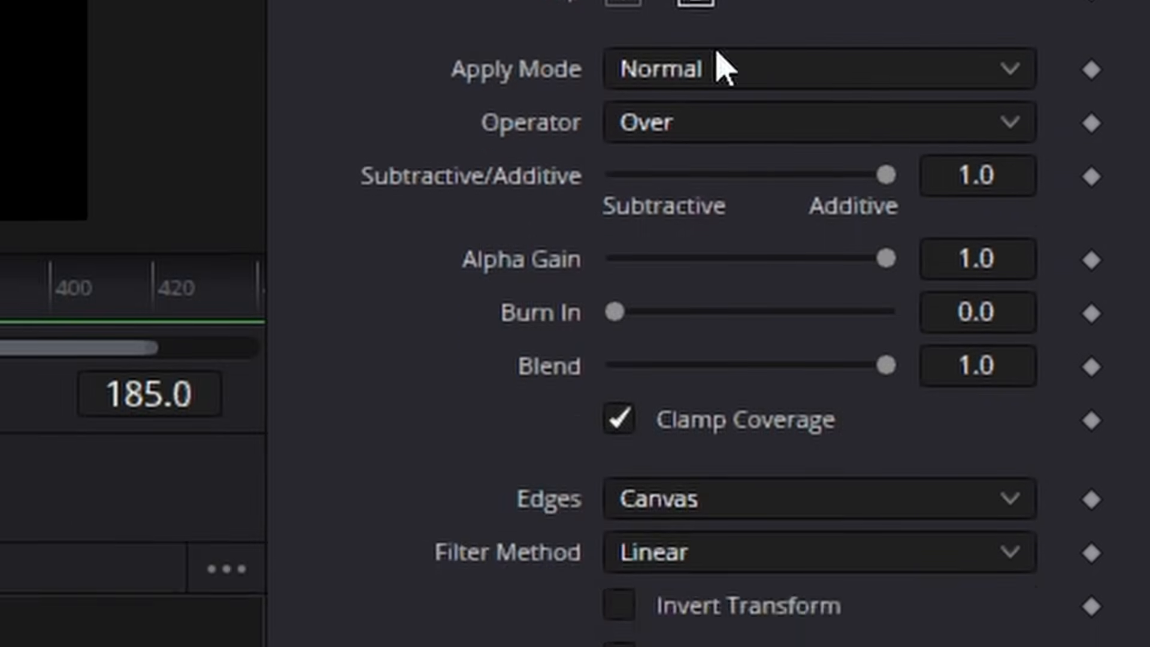
pyautogui.click(696, 388)
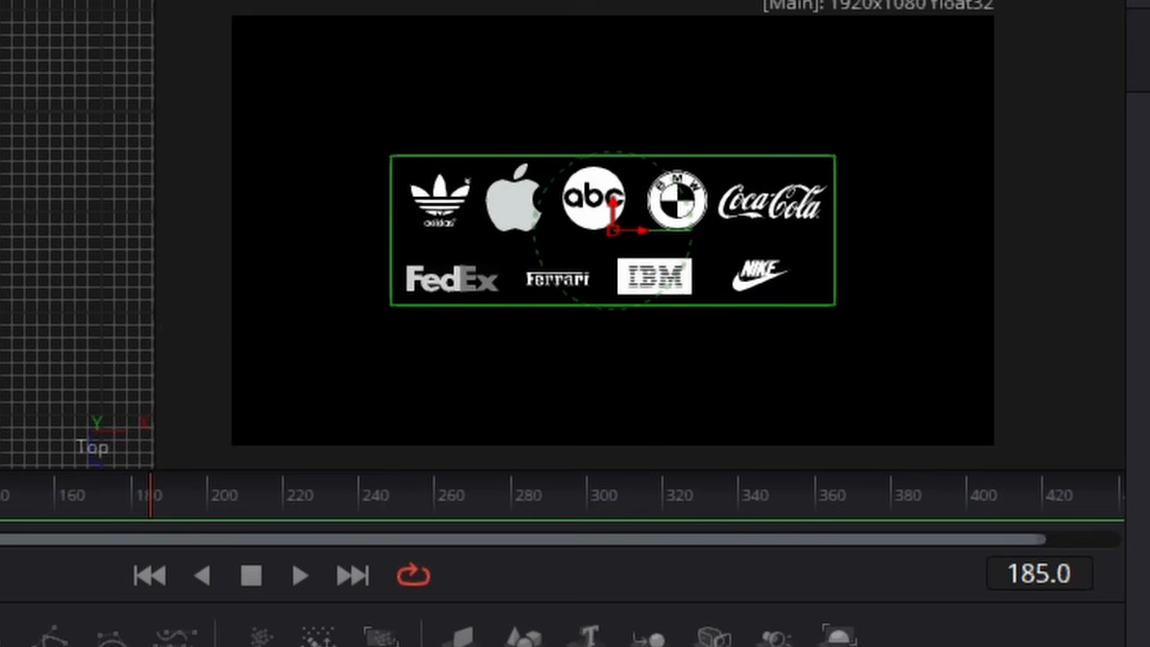
pyautogui.click(727, 470)
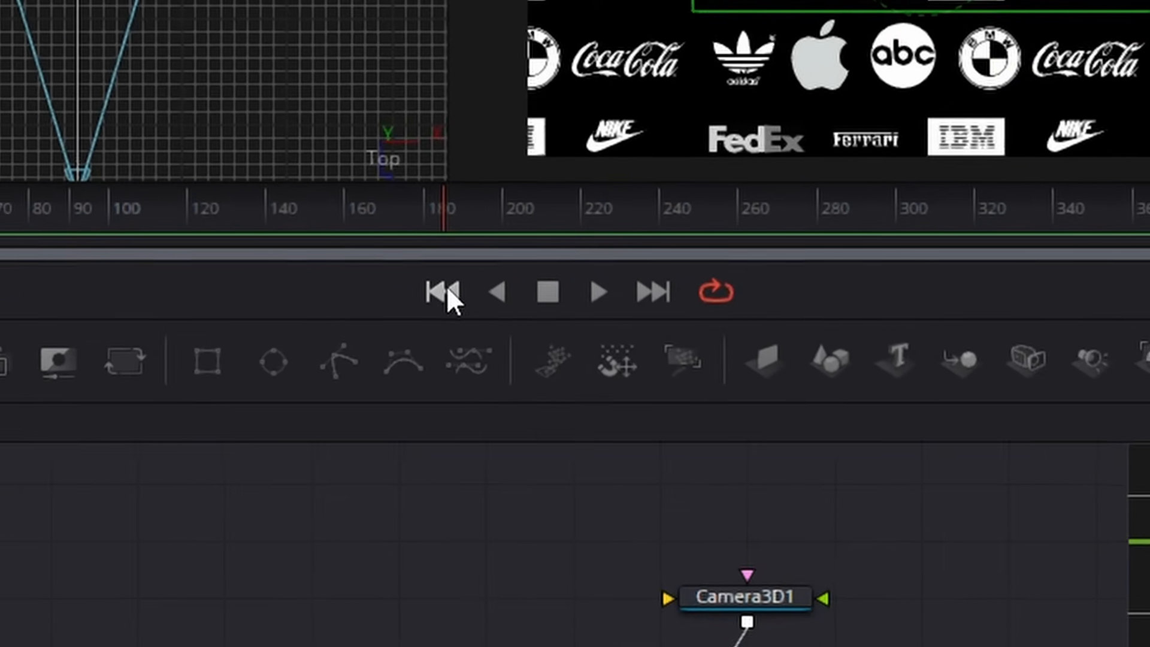
# Animate the Merge2 center with a keyframe at 0.5, 0.5 on the first frame and Y set to 2 on the last frame.
pyautogui.click(446, 286)
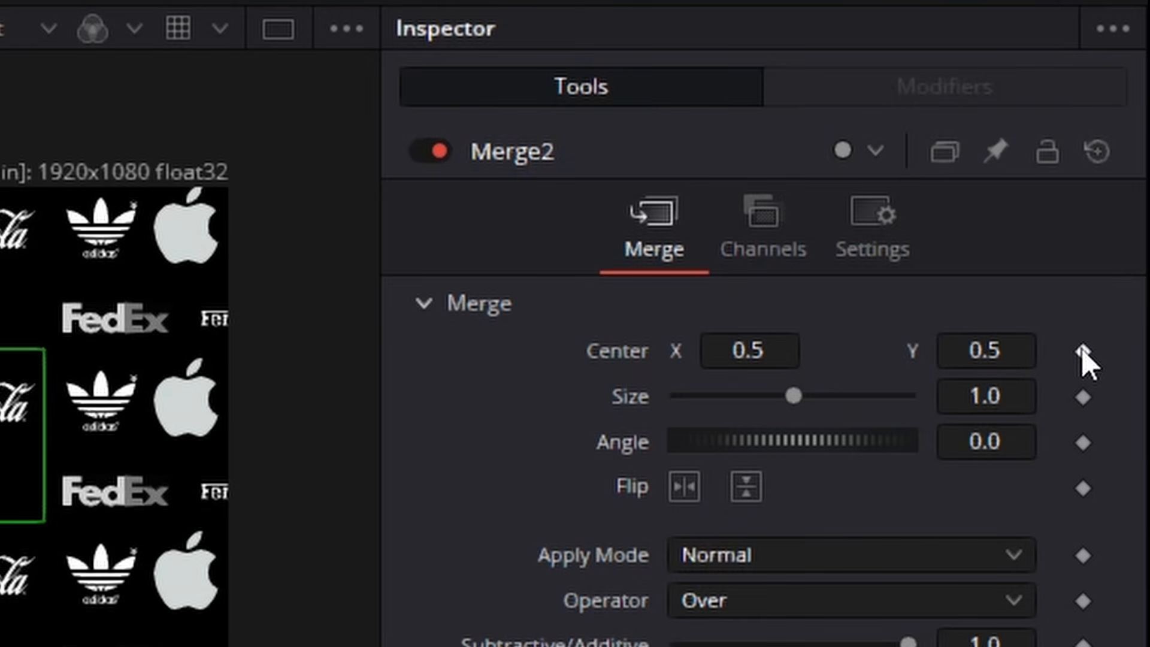
pyautogui.click(1083, 351)
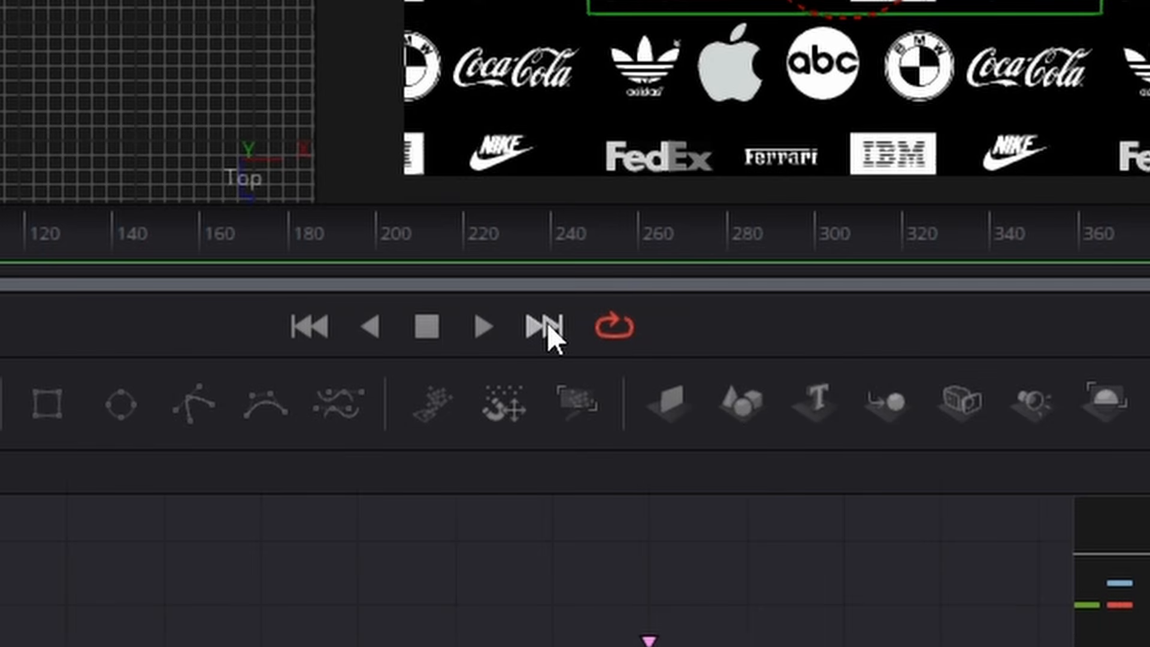
pyautogui.click(547, 324)
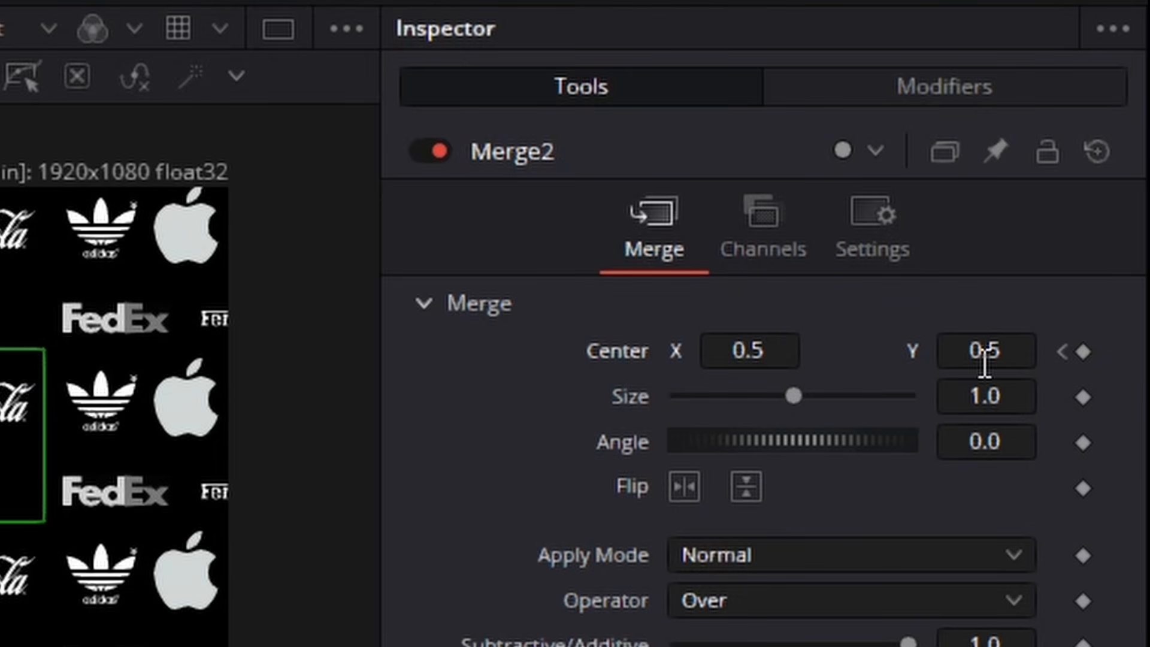
pyautogui.click(892, 275)
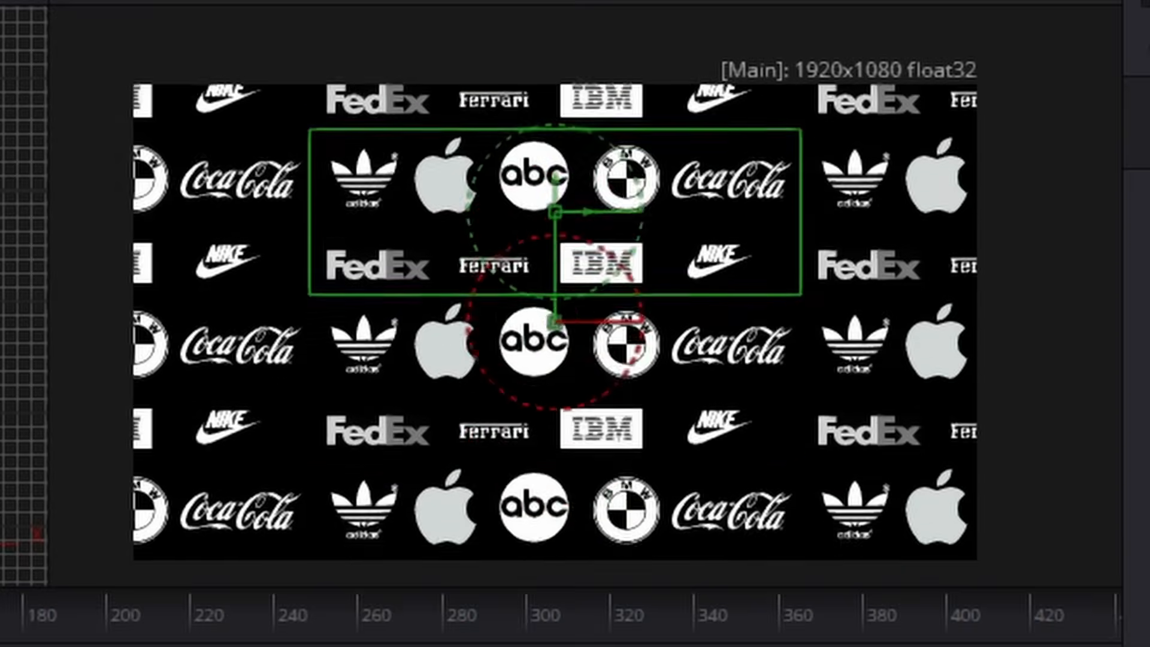
pyautogui.doubleClick(982, 344)
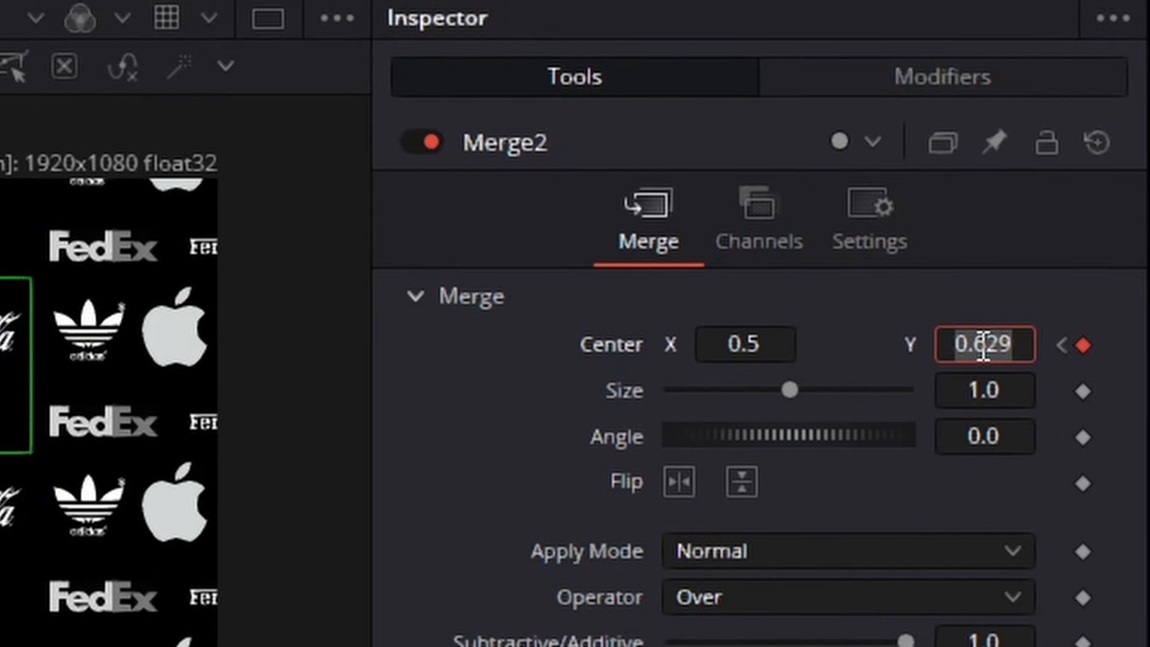
pyautogui.write('2')
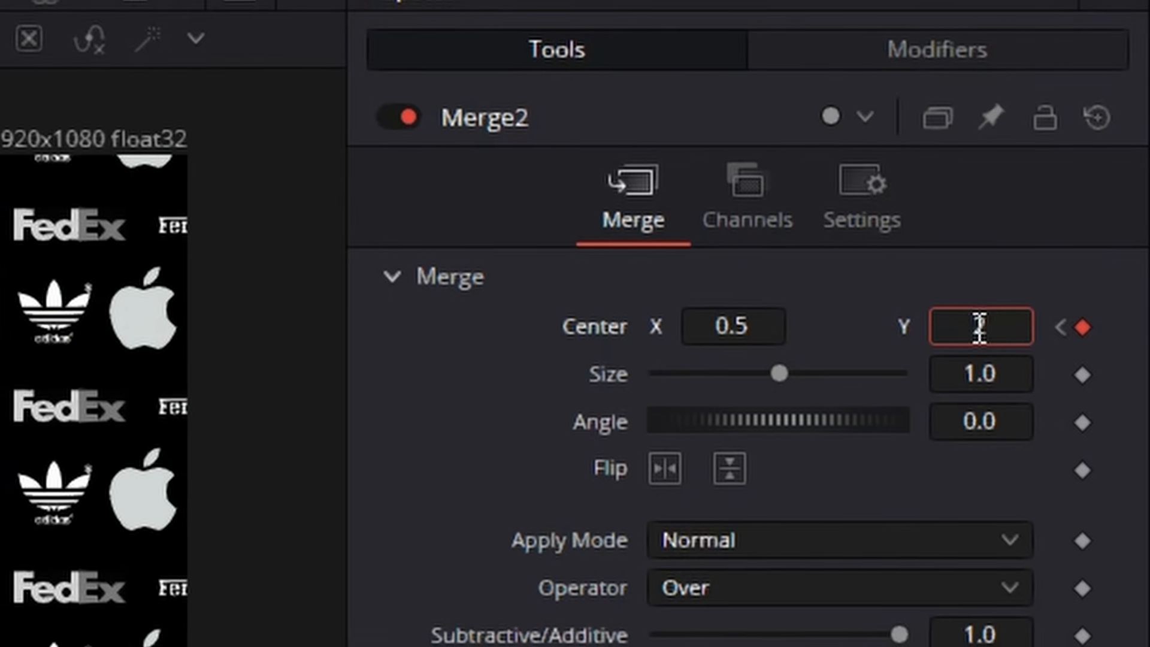
pyautogui.press('Tab')
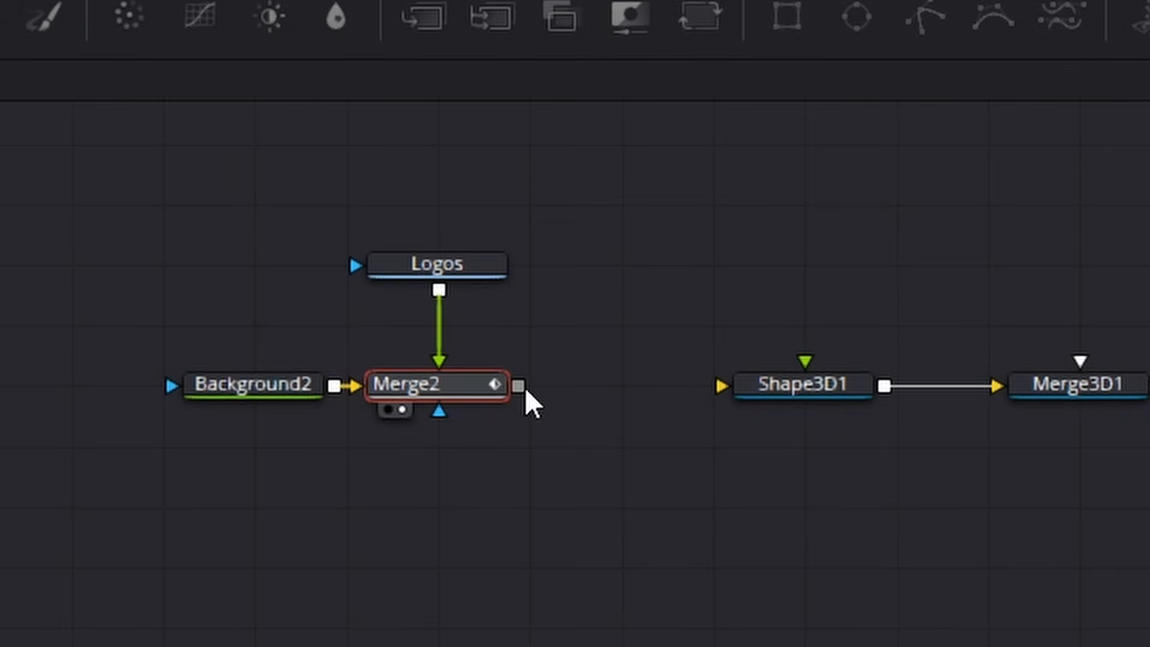
# Connect the Merge2 output to Shape3D1 as the torus material and move Background2 farther away from Merge2.
pyautogui.moveTo(519, 385); pyautogui.dragTo(832, 381)
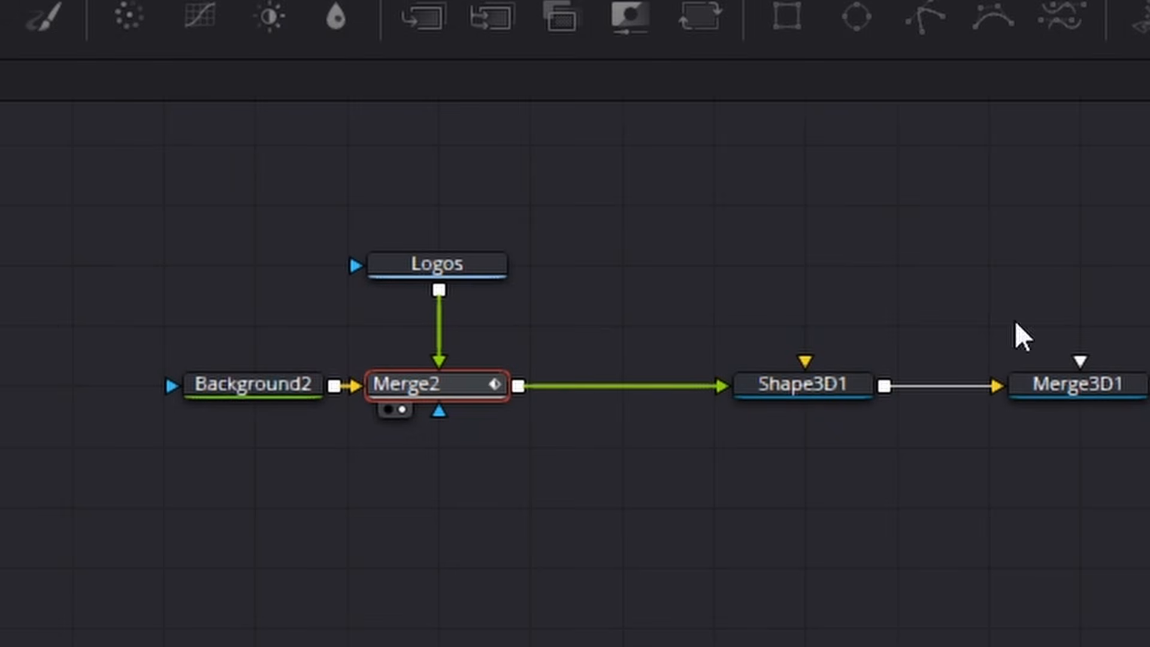
pyautogui.click(281, 454)
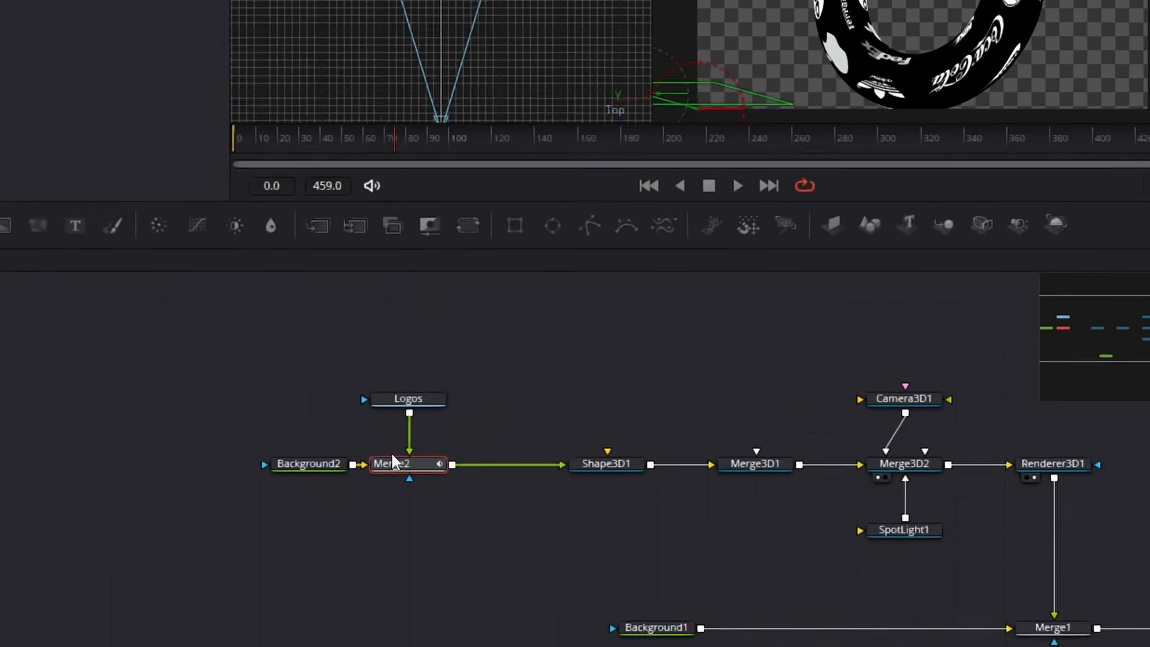
pyautogui.click(308, 464)
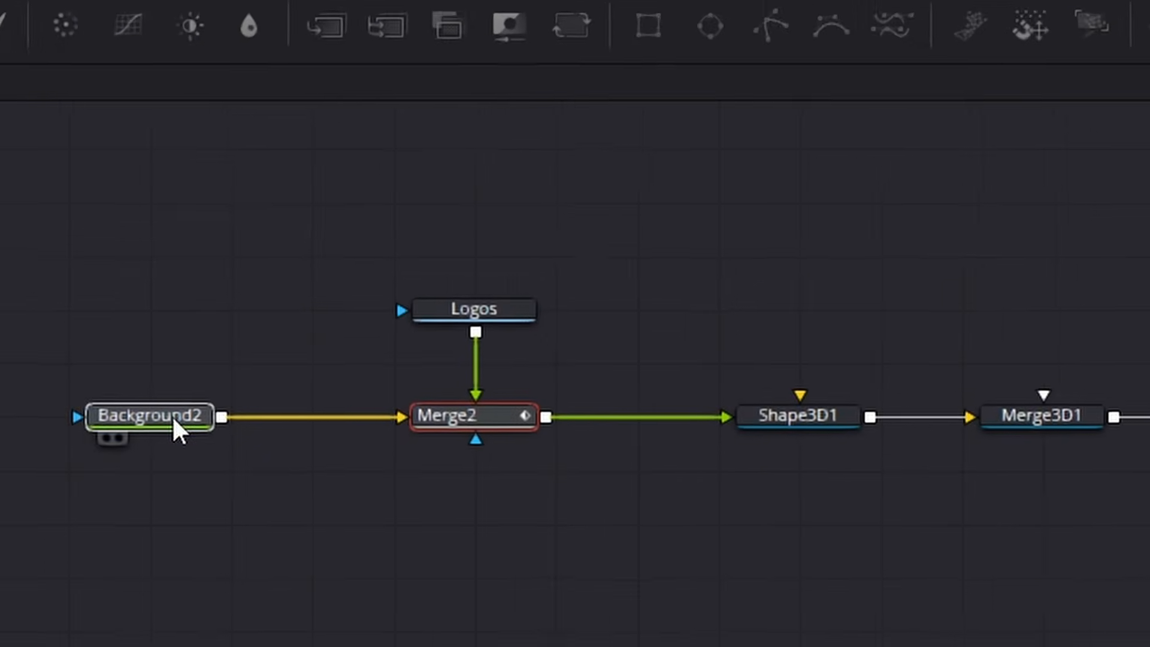
# Speed up the logo movement by setting the Merge2 center Y to 4 on the last frame, and play it from the start.
pyautogui.click(535, 375)
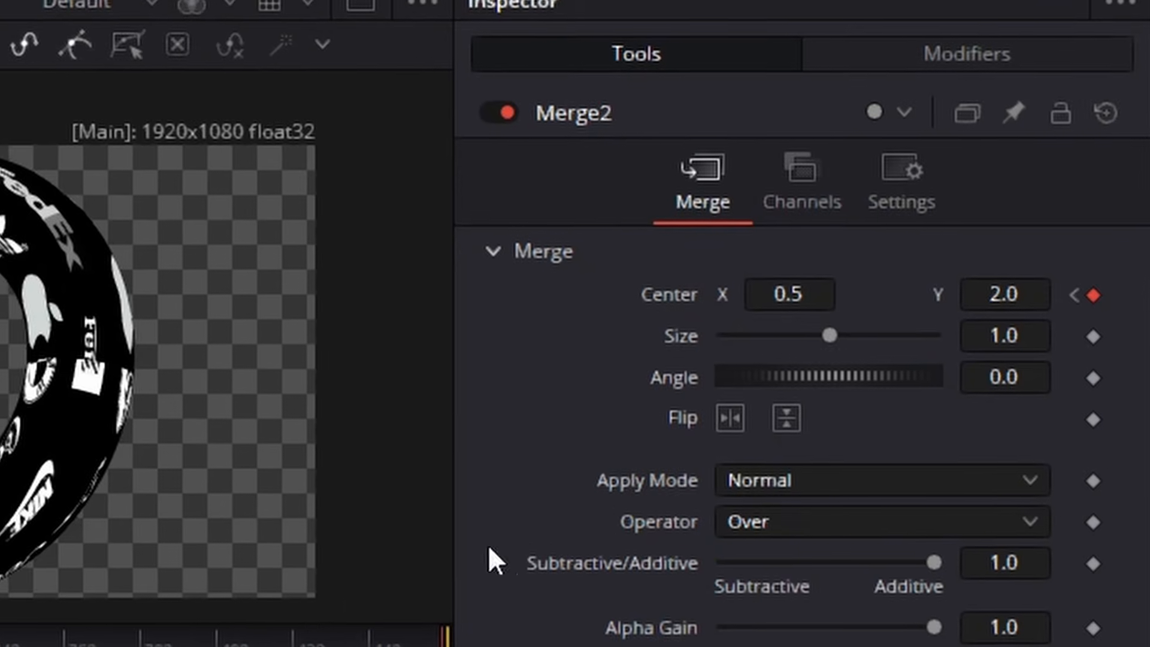
pyautogui.click(992, 313)
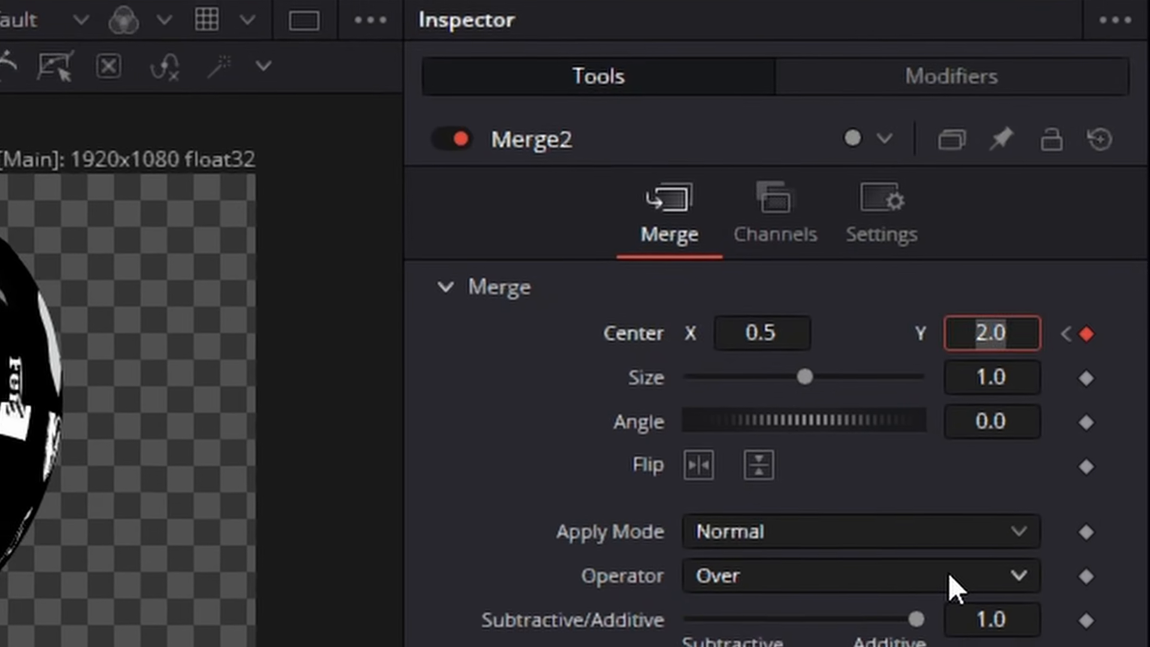
pyautogui.write('4')
pyautogui.press('Tab')
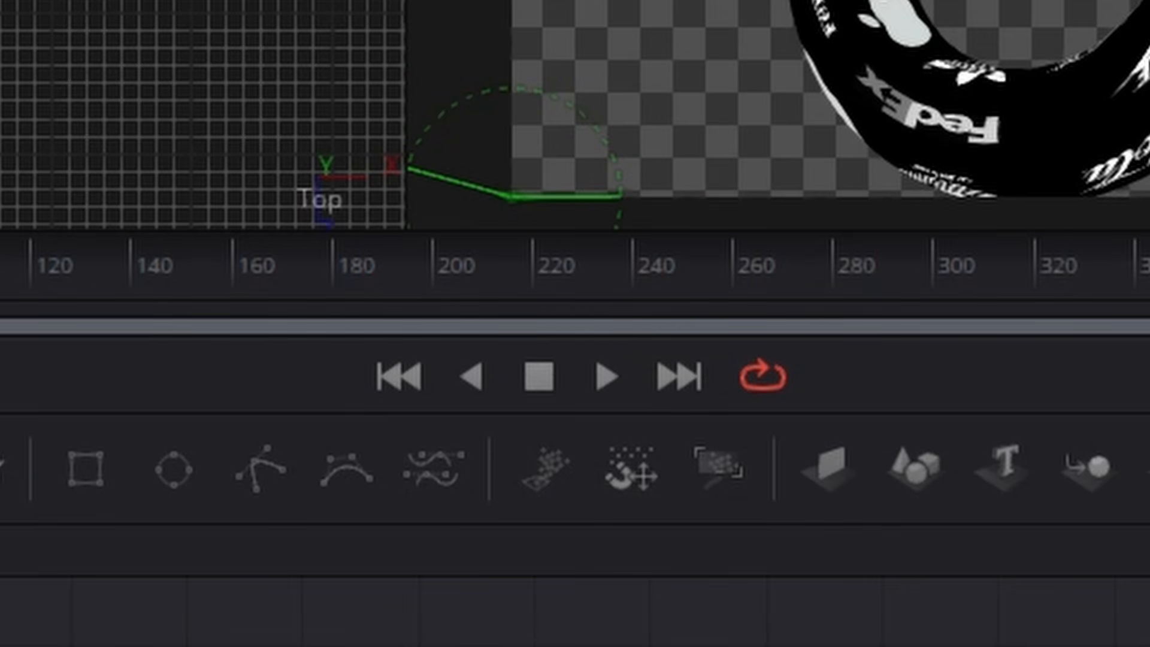
pyautogui.click(389, 374)
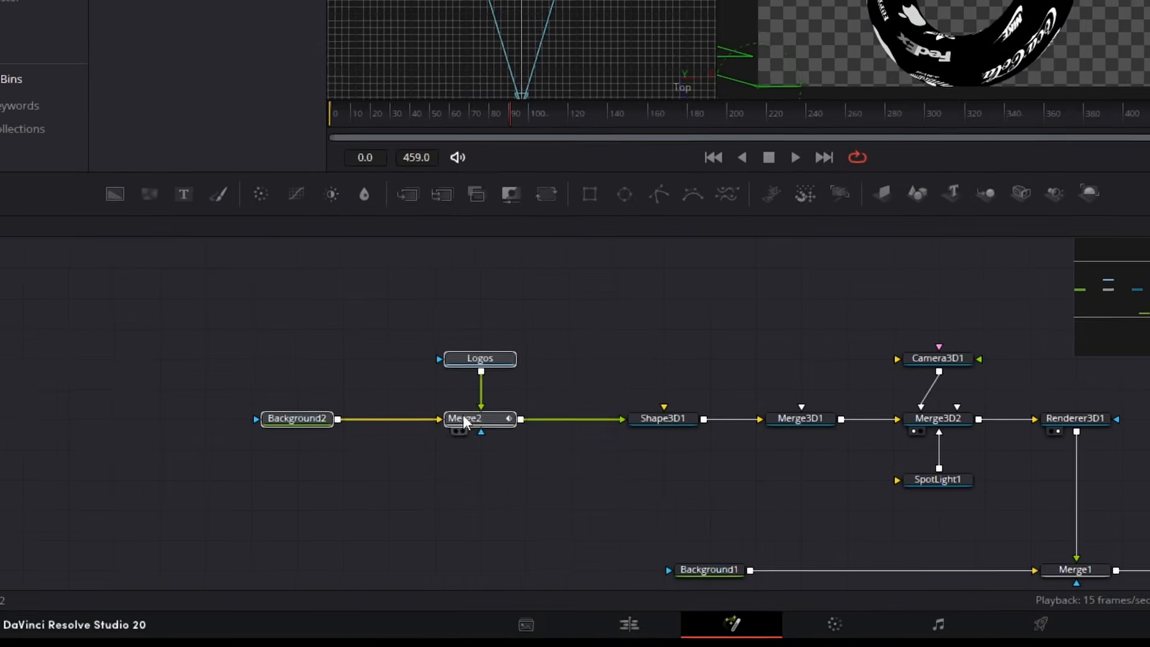
# Rearrange the logo nodes and Shape3D1 to make room, and insert a Duplicate 3D node after Shape3D1.
pyautogui.moveTo(462, 415); pyautogui.dragTo(541, 296)
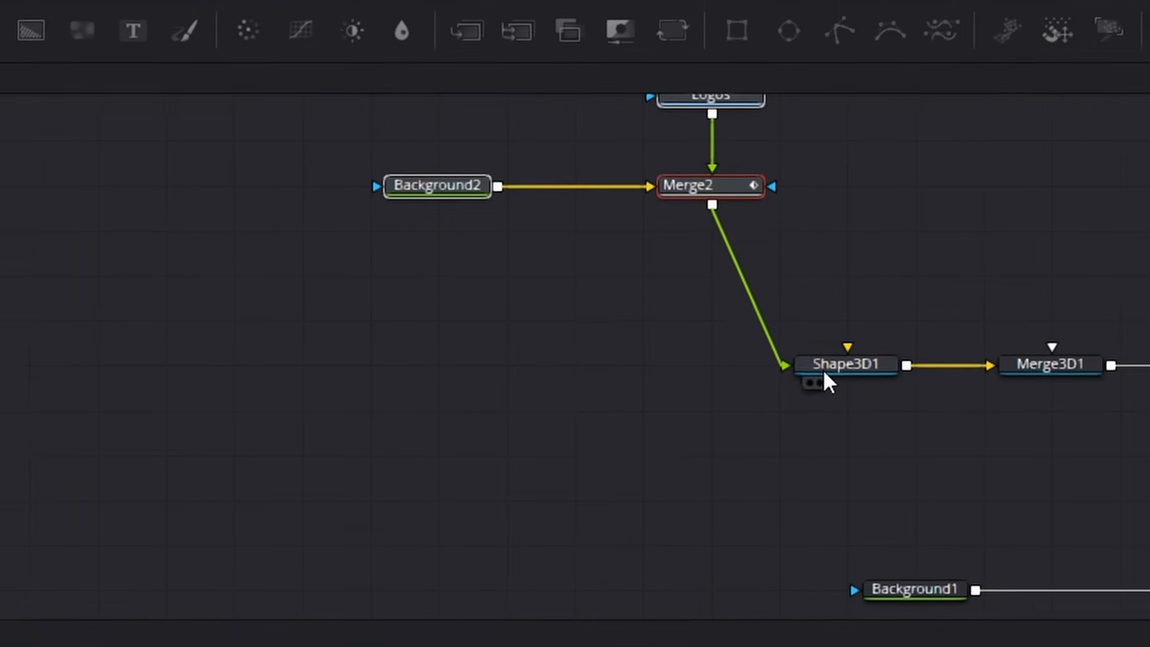
pyautogui.moveTo(872, 368); pyautogui.dragTo(450, 429)
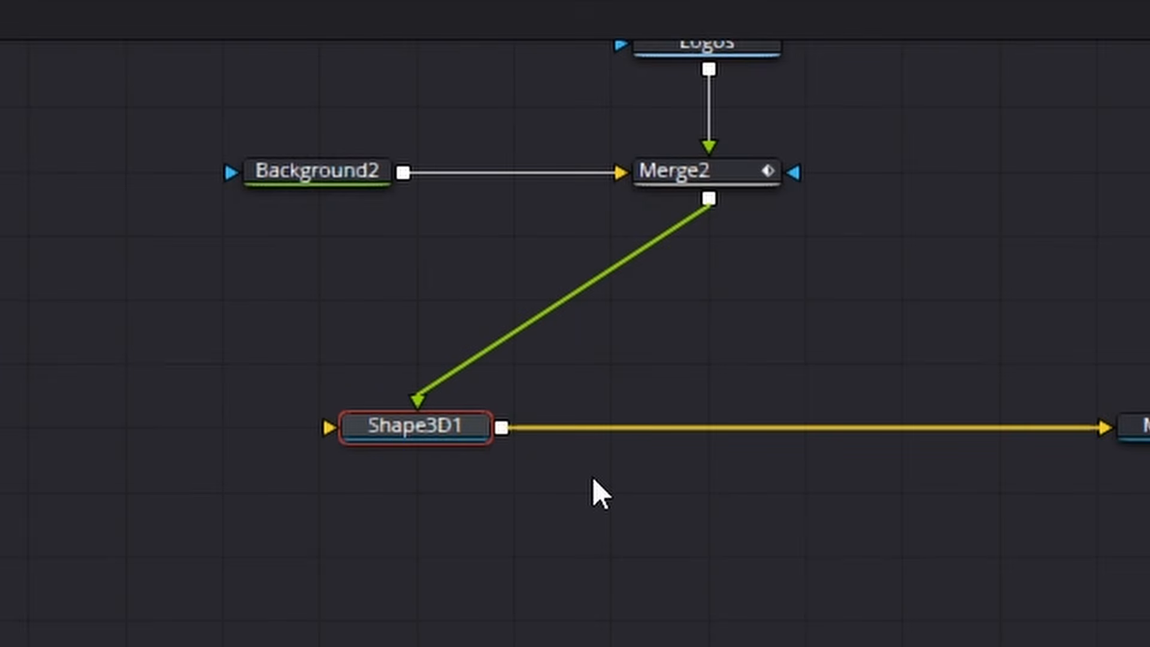
pyautogui.hotkey('shift', 'space')
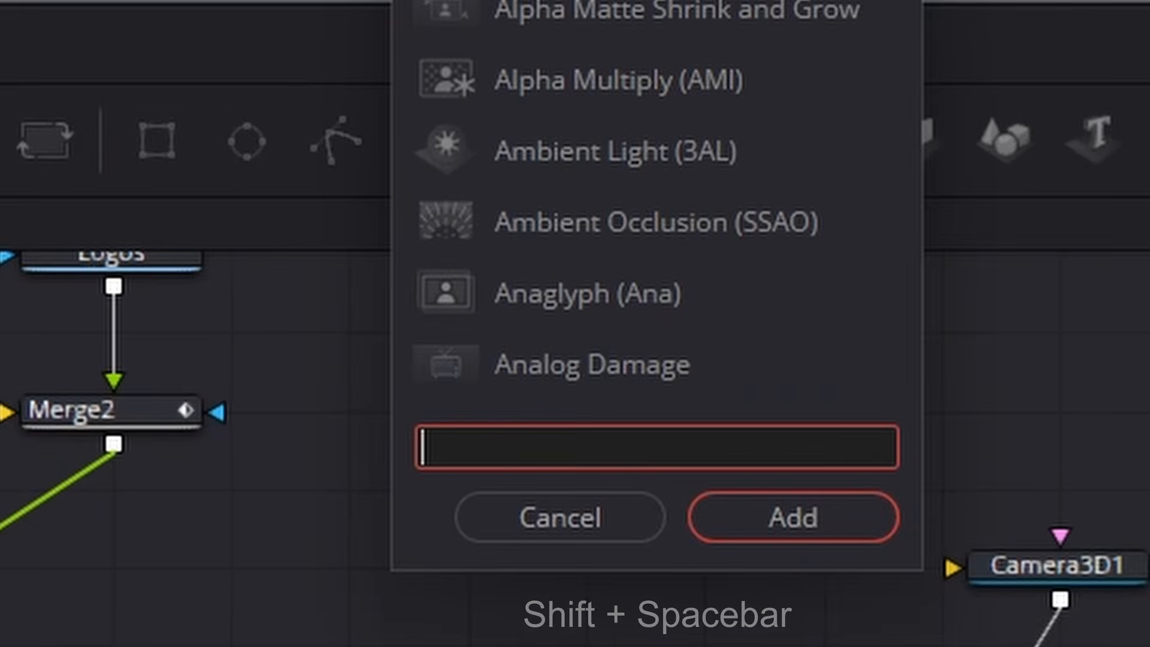
pyautogui.write('dup')
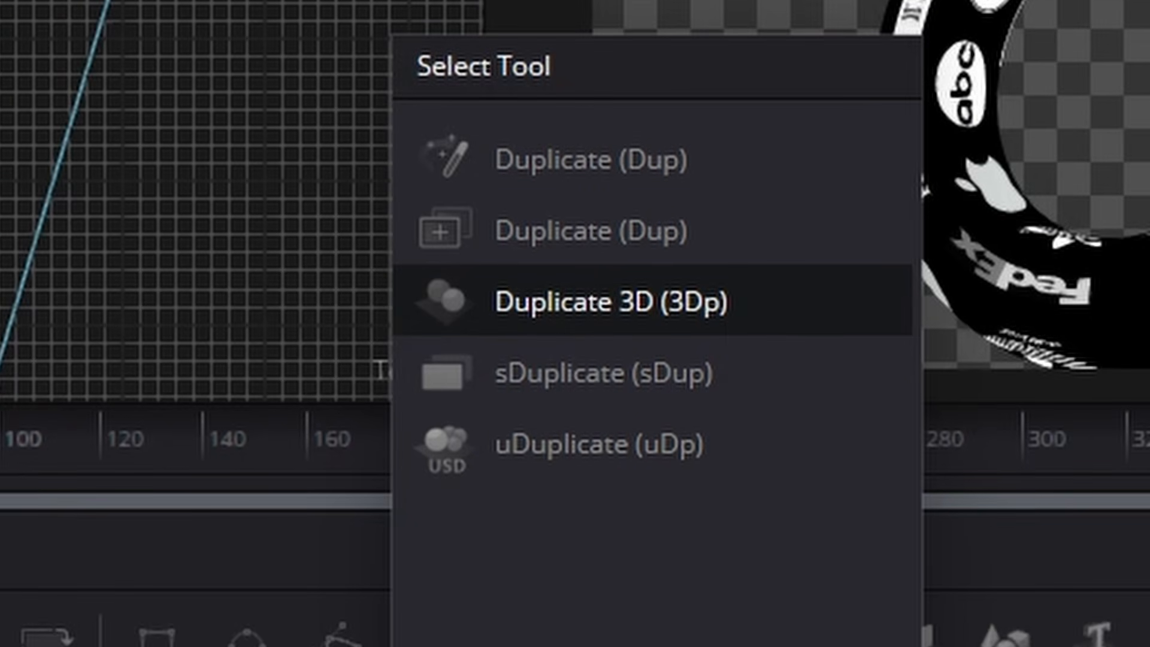
pyautogui.press('Return')
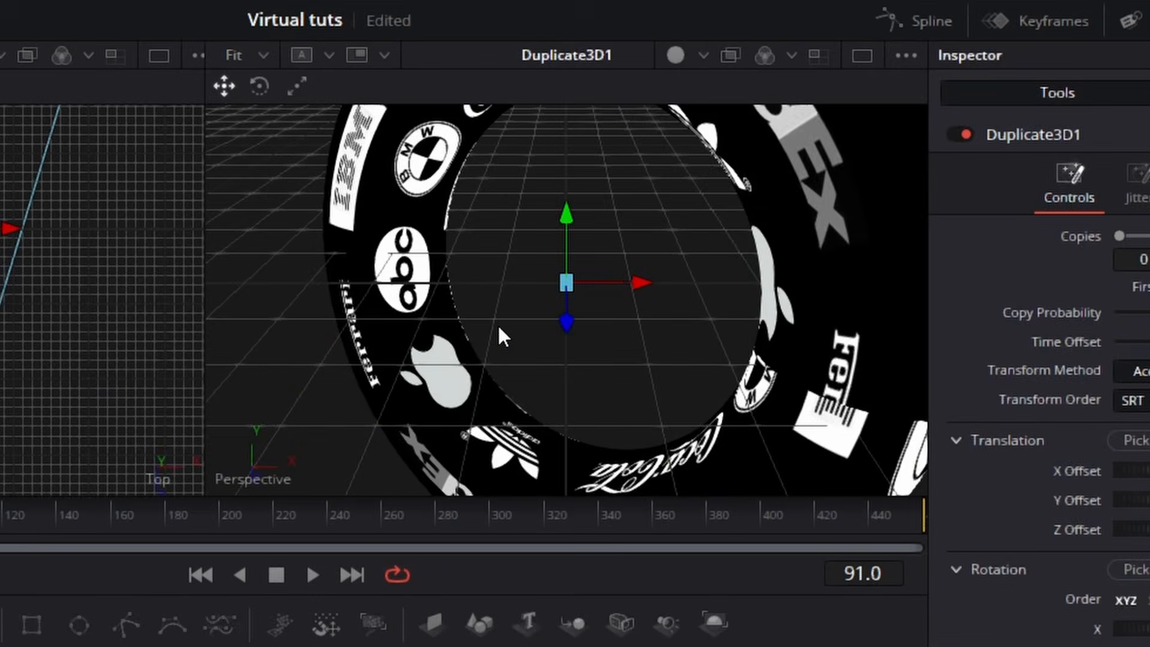
# Offset the Duplicate3D1 torus copies by about 1.159 along Y and rotate them by about 164.3 around X.
pyautogui.scroll(-5, 499, 326)
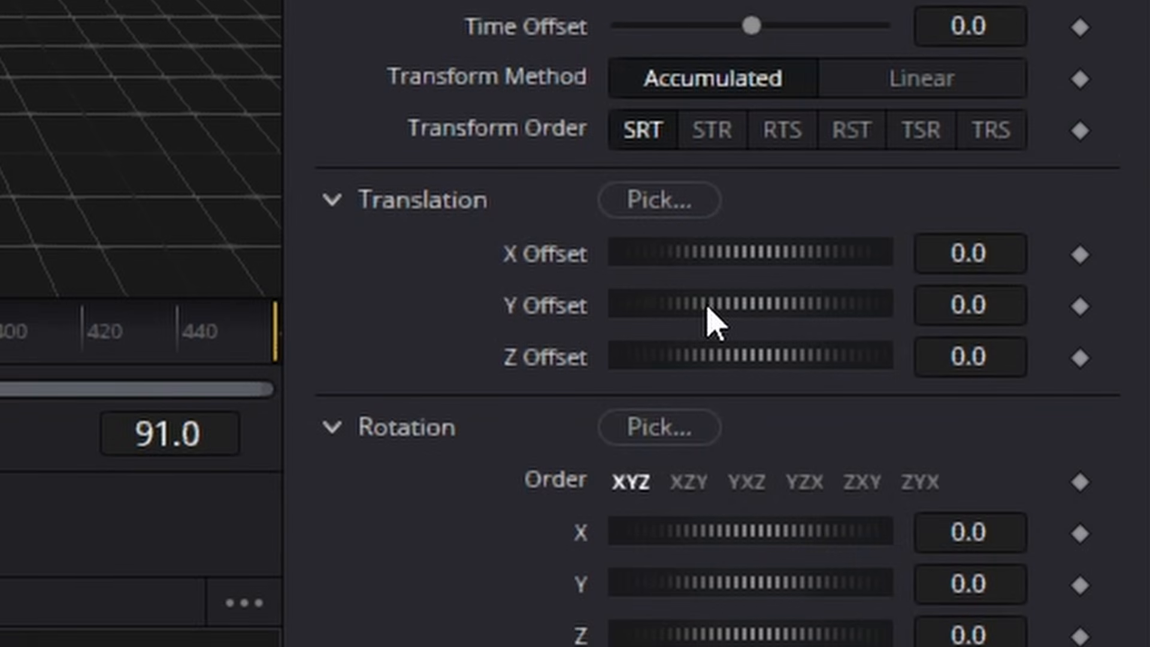
pyautogui.moveTo(757, 314); pyautogui.dragTo(827, 334)
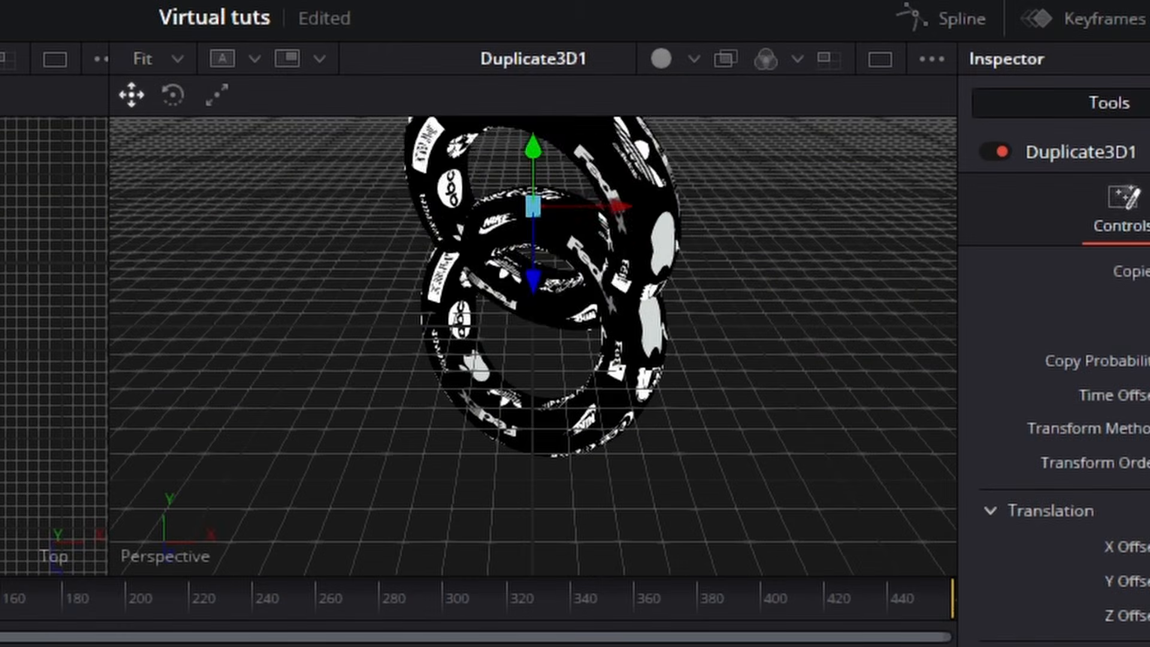
pyautogui.moveTo(853, 386); pyautogui.dragTo(876, 384)
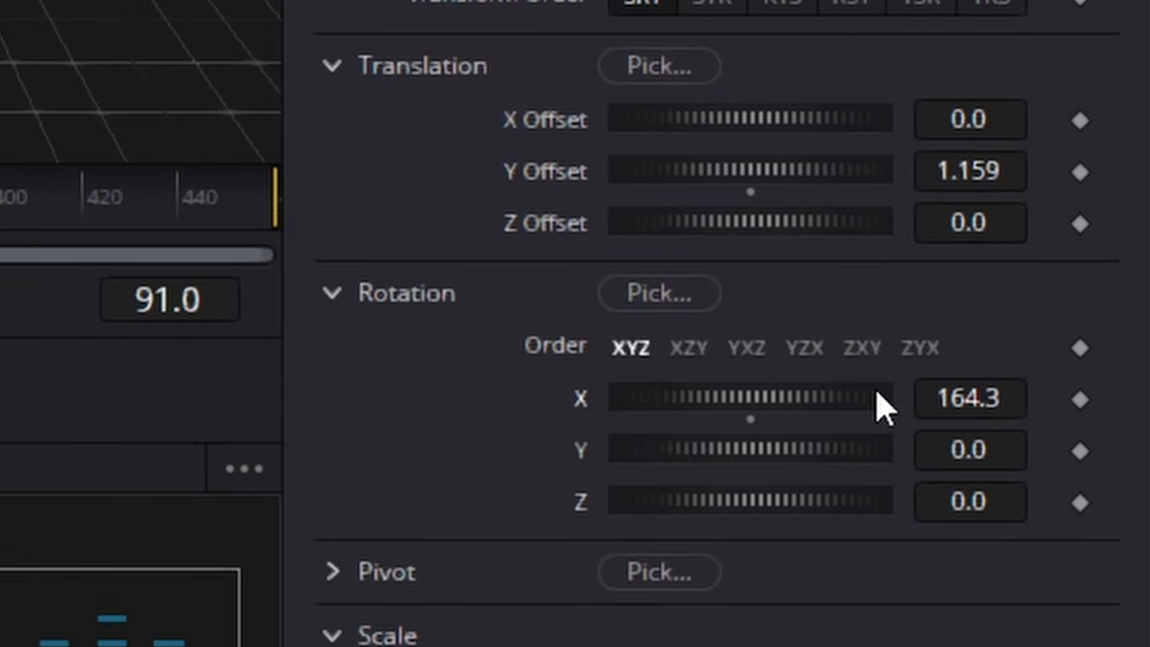
pyautogui.moveTo(743, 309); pyautogui.dragTo(749, 309)
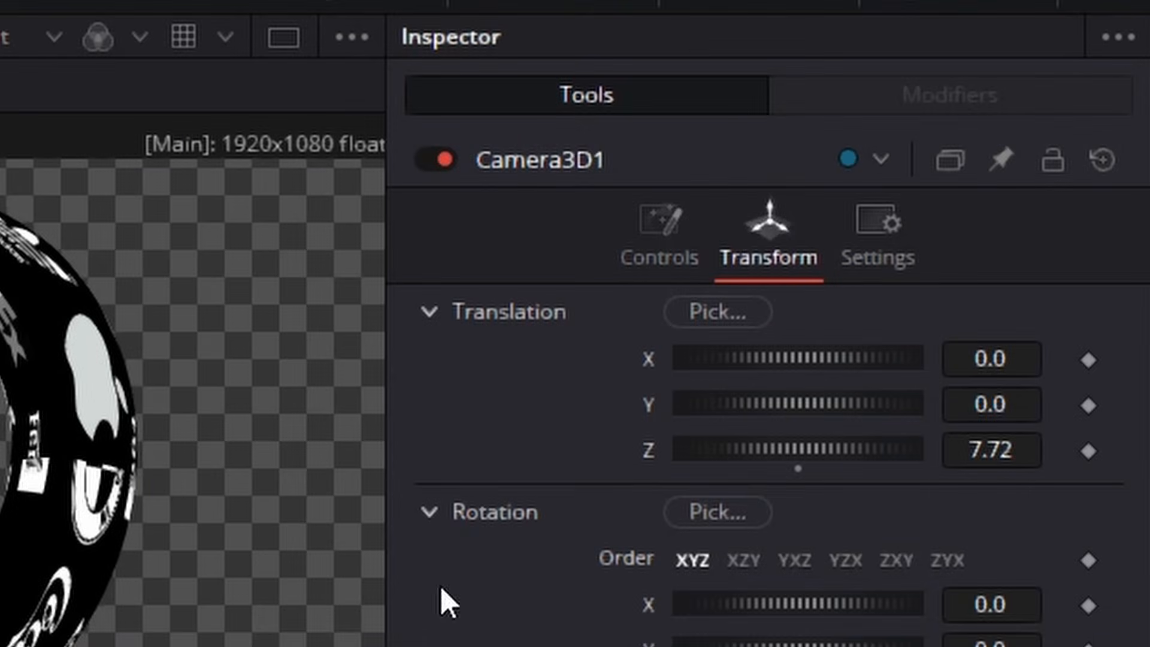
# Move Camera3D1 closer to the tori by lowering its Z translation to 3.52.
pyautogui.click(660, 236)
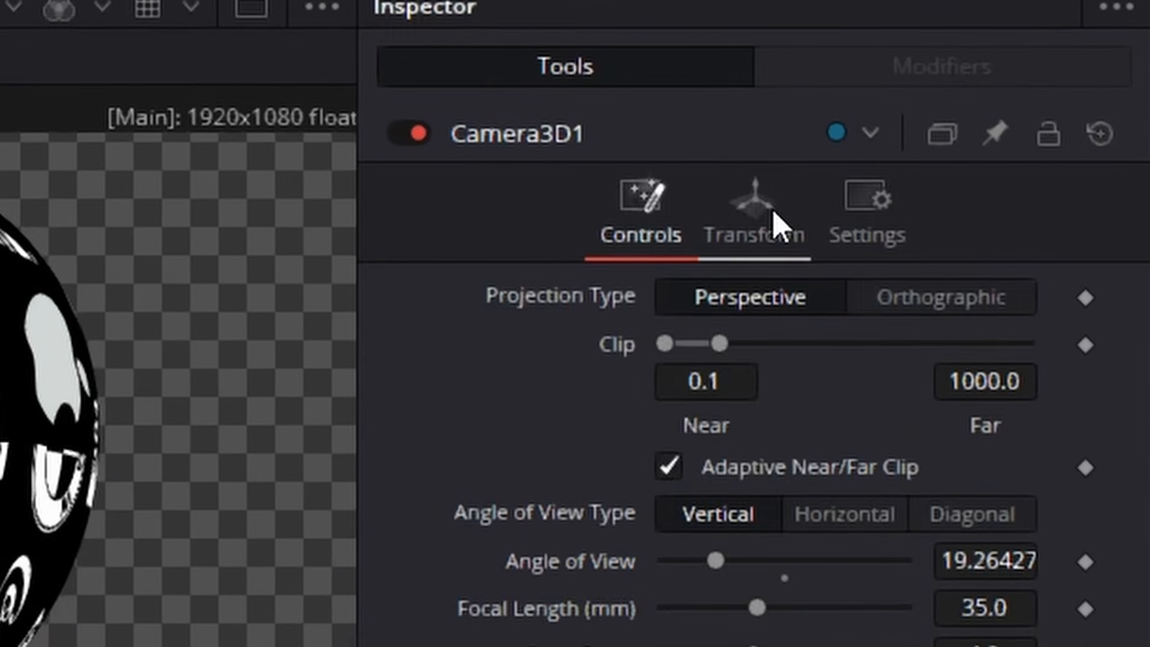
pyautogui.click(769, 228)
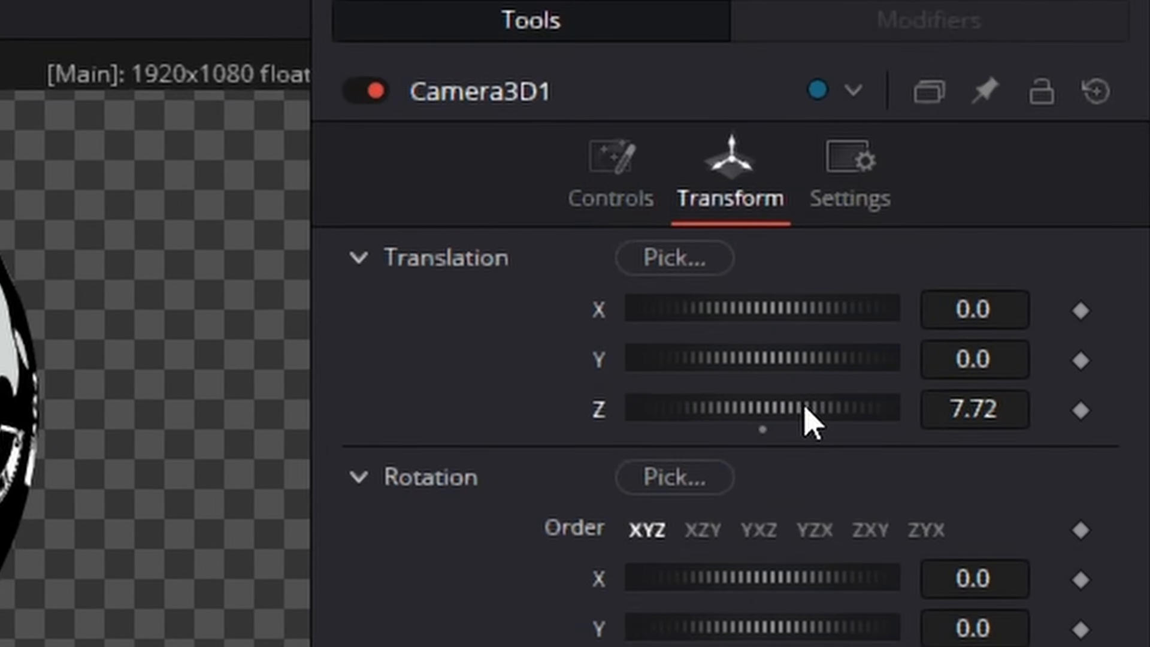
pyautogui.moveTo(760, 409)
pyautogui.mouseDown()
pyautogui.moveTo(694, 409)
pyautogui.moveTo(764, 408)
pyautogui.moveTo(747, 407)
pyautogui.mouseUp()
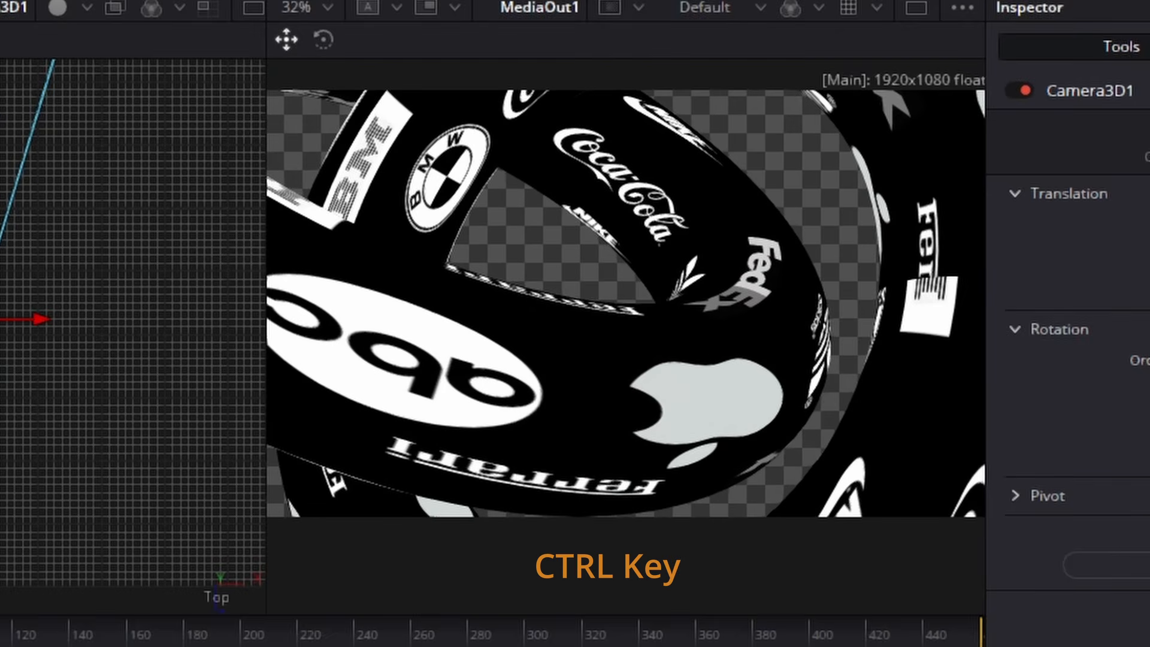
pyautogui.moveTo(1138, 284); pyautogui.dragTo(1142, 285)
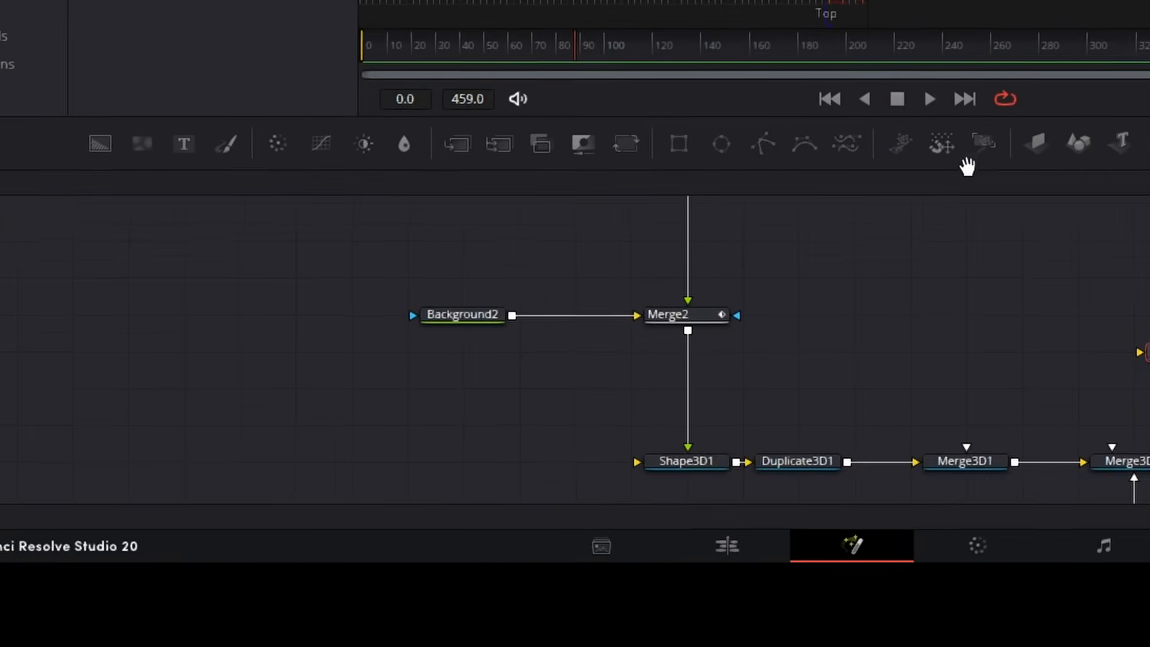
# Insert a Grid node between the Logos node and Merge2.
pyautogui.moveTo(967, 166); pyautogui.dragTo(878, 286)
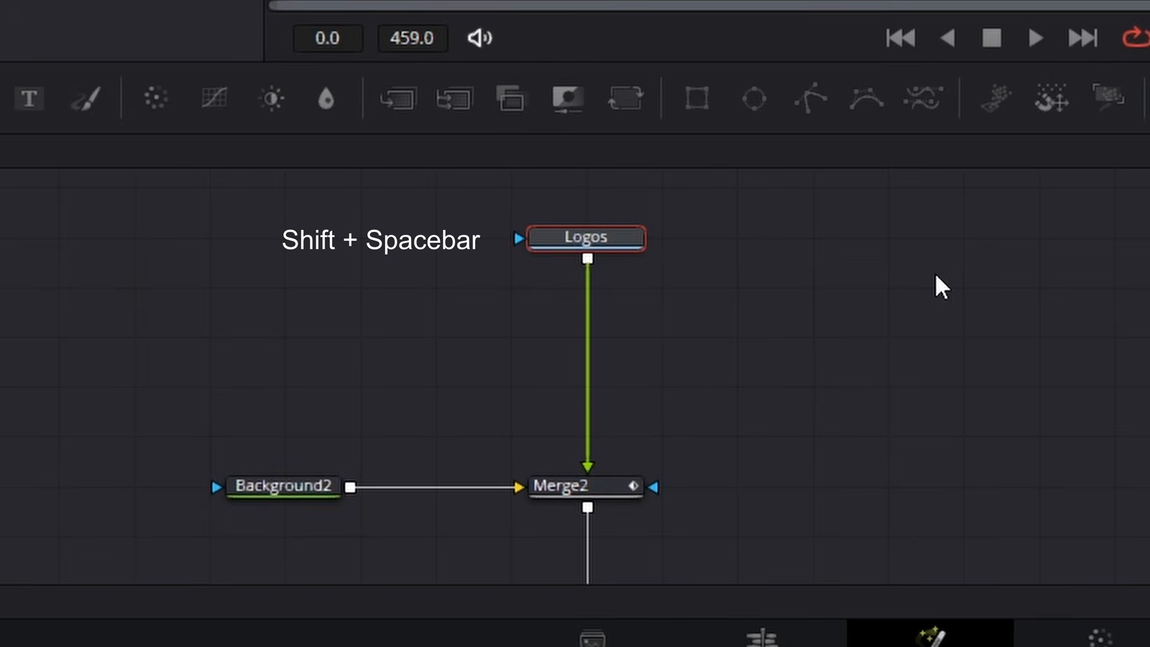
pyautogui.hotkey('shift', 'space')
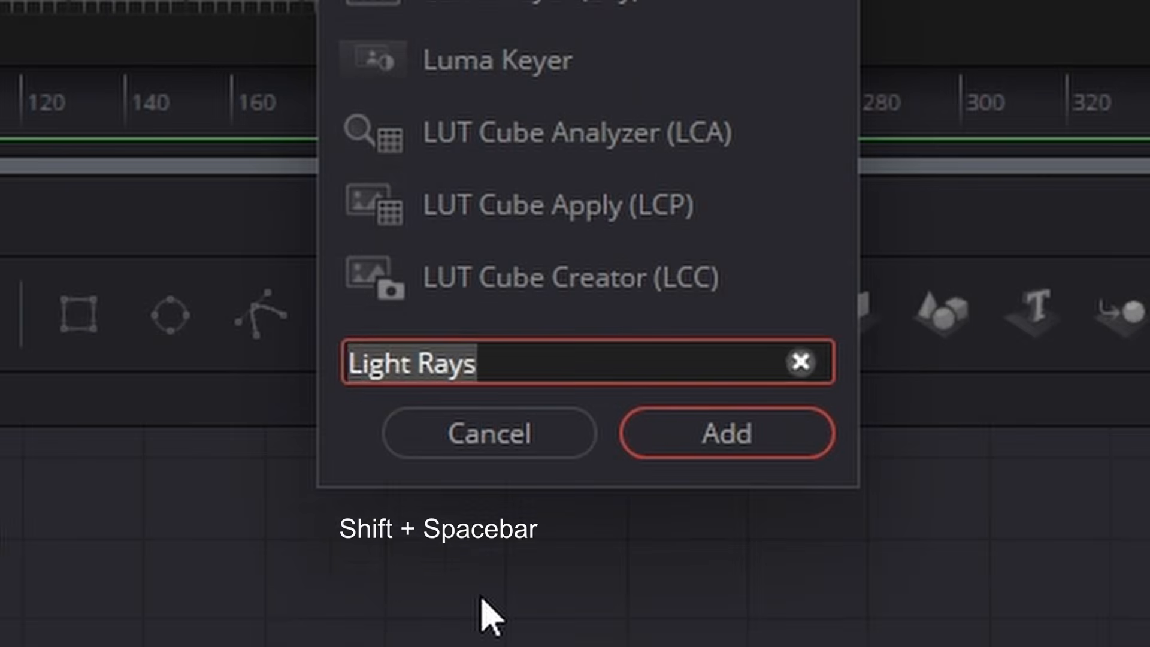
pyautogui.write('grid')
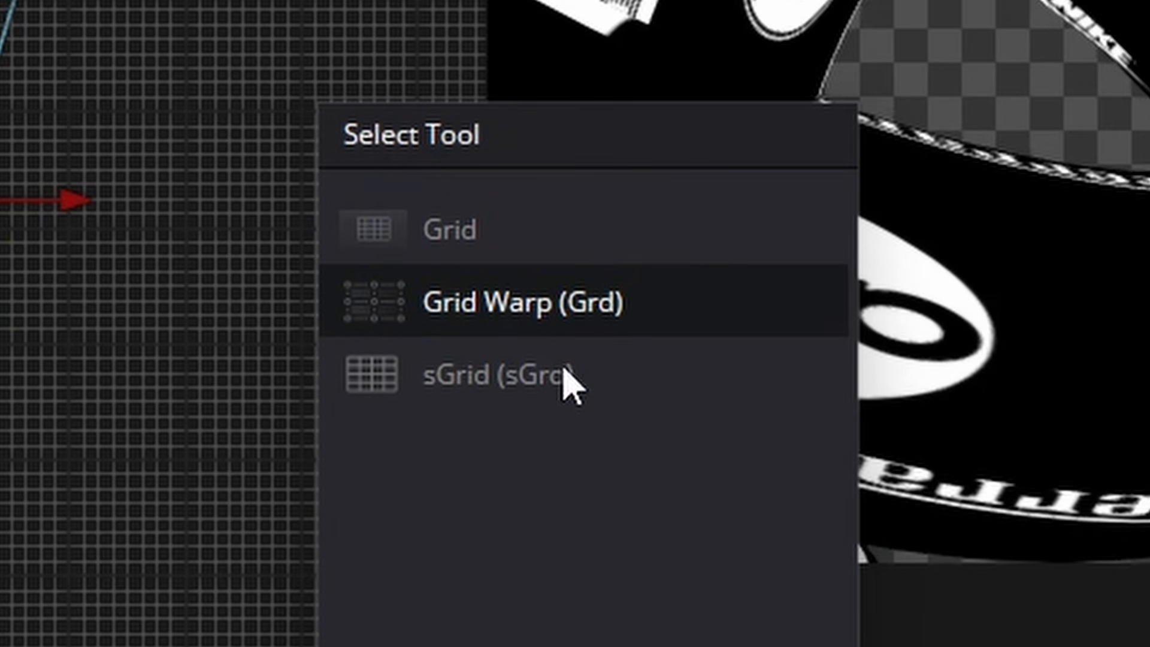
pyautogui.click(424, 235)
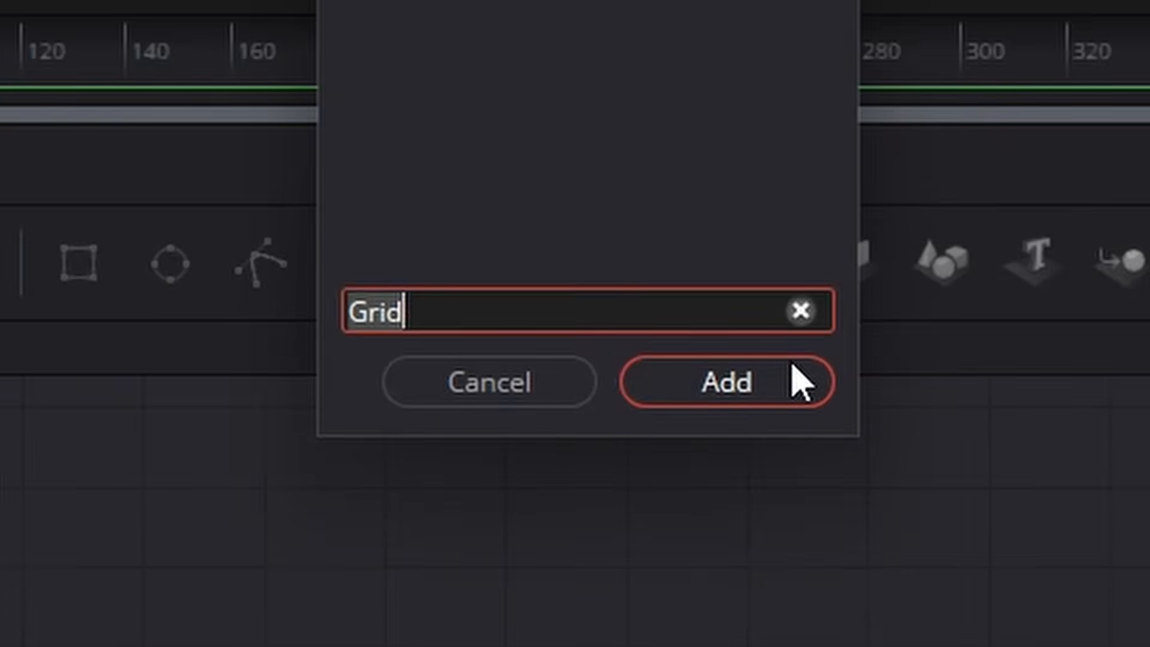
pyautogui.click(795, 367)
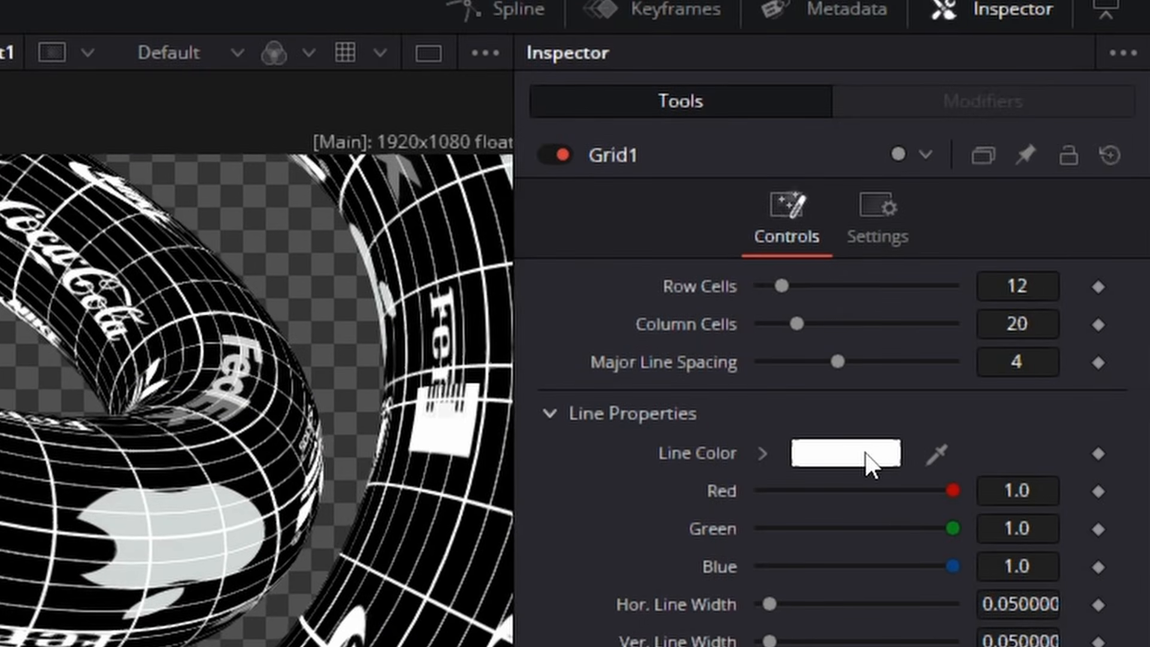
# Change the Grid1 line color to blue, #1573ff.
pyautogui.click(862, 455)
pyautogui.moveTo(750, 169); pyautogui.dragTo(715, 171)
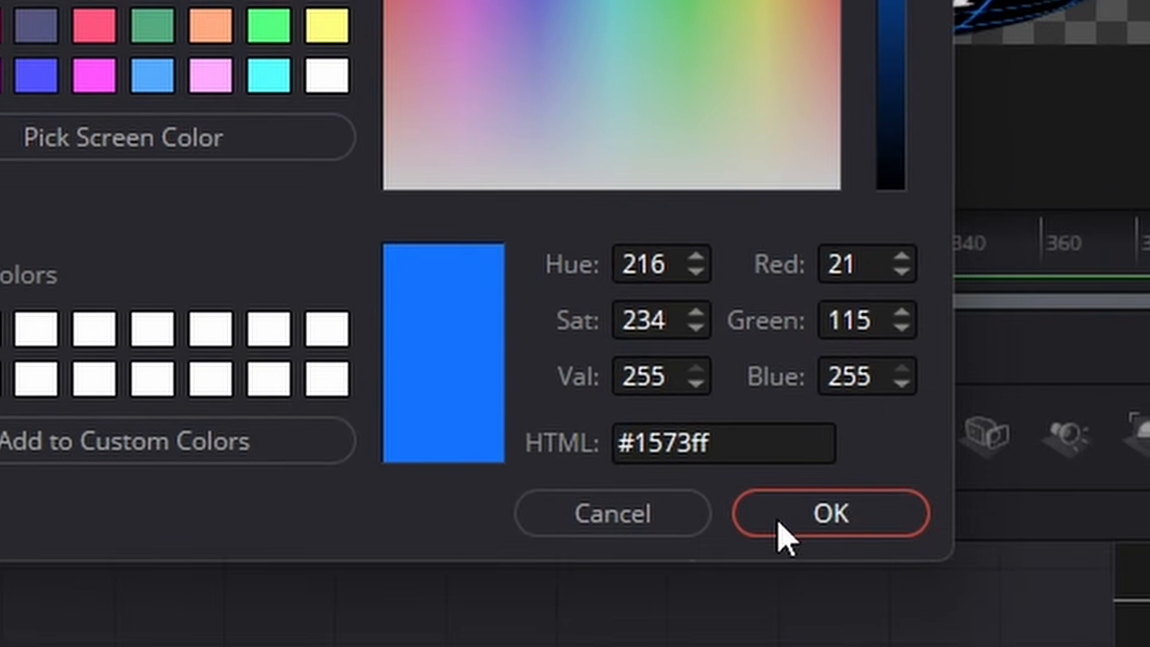
pyautogui.click(910, 646)
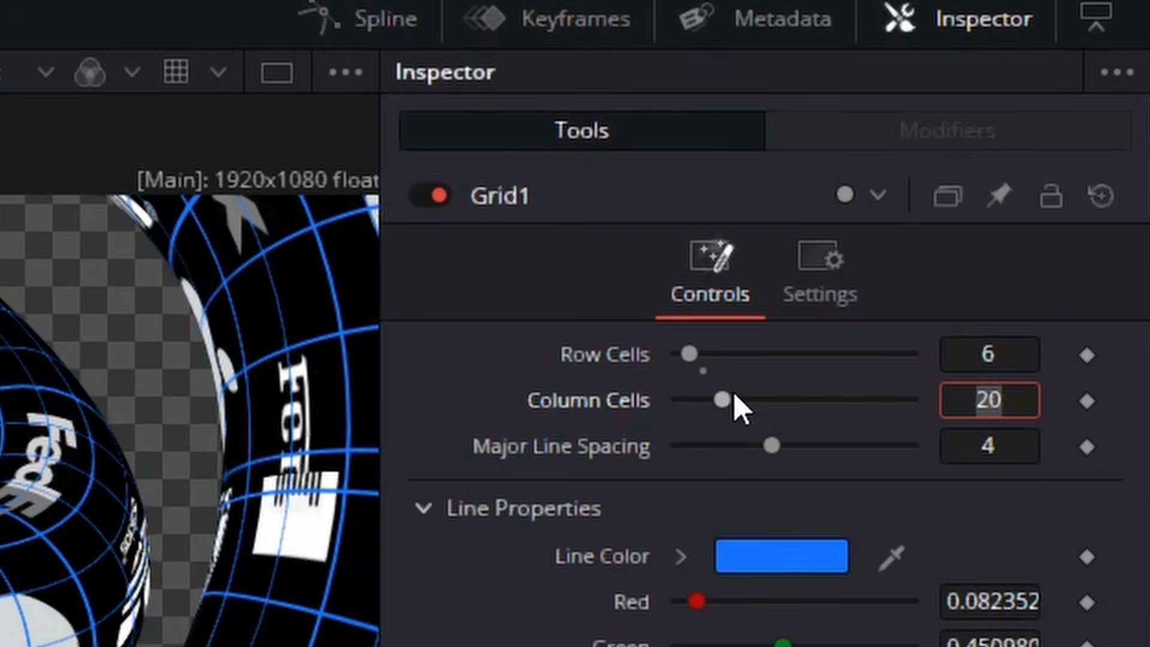
# Set Grid1 to 6 row cells, 48 column cells and major line spacing 6, reduce its major line width, and blend it at 0.472.
pyautogui.moveTo(733, 391); pyautogui.dragTo(797, 395)
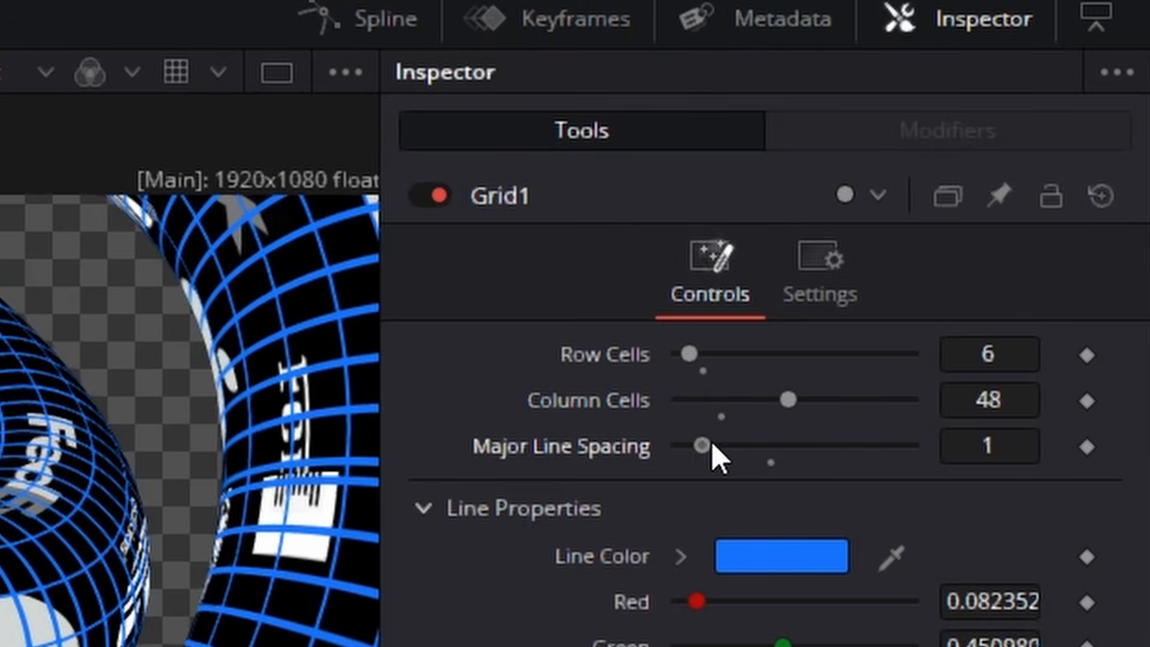
pyautogui.moveTo(1063, 289); pyautogui.dragTo(1117, 300)
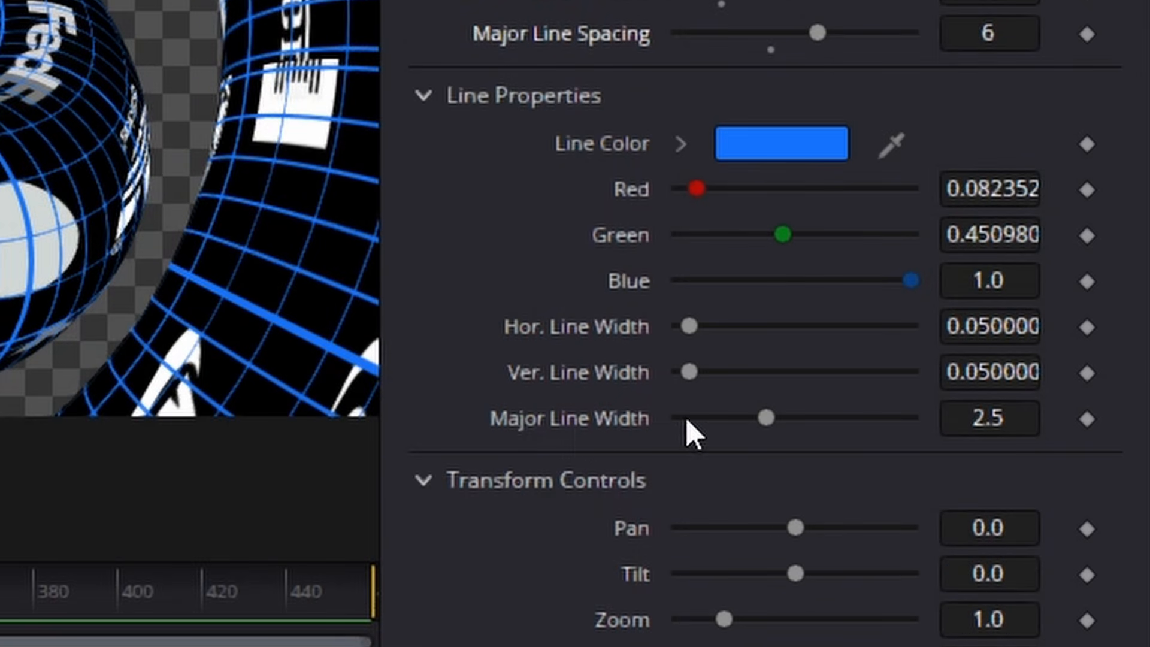
pyautogui.moveTo(735, 420); pyautogui.dragTo(715, 419)
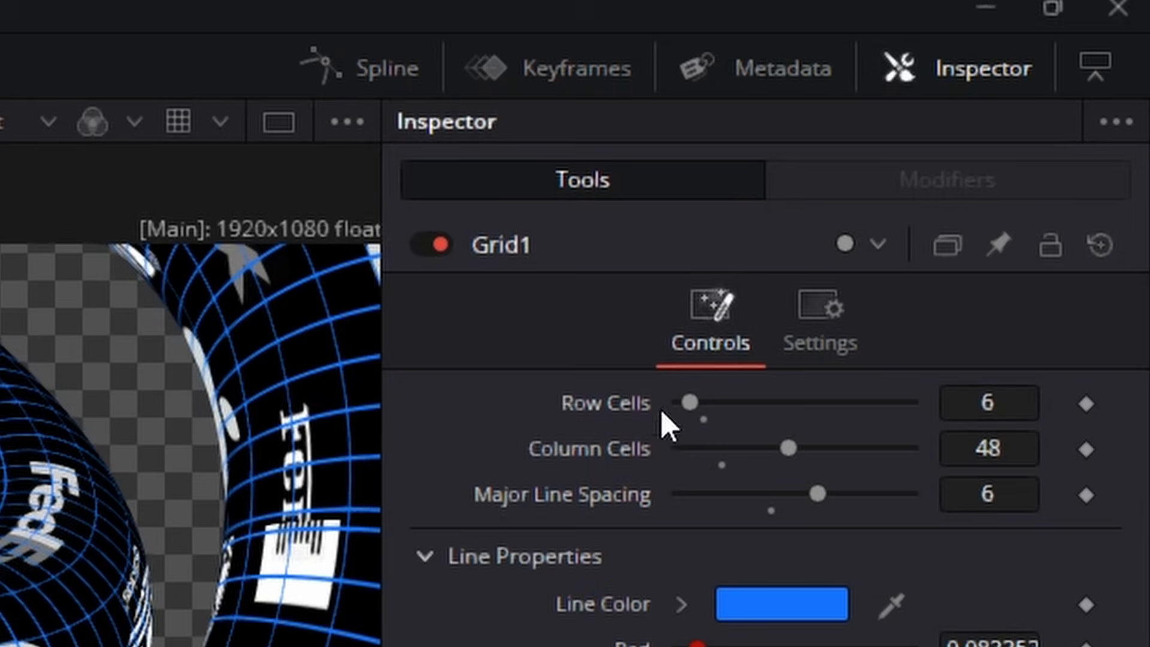
pyautogui.click(822, 317)
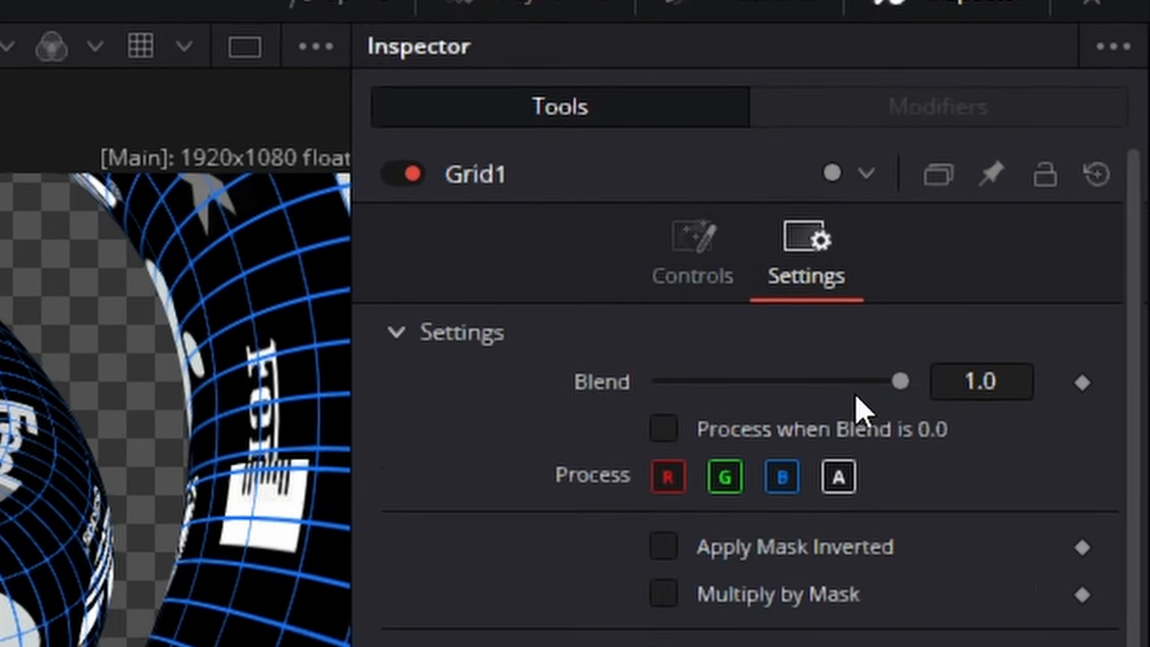
pyautogui.moveTo(794, 352); pyautogui.dragTo(758, 351)
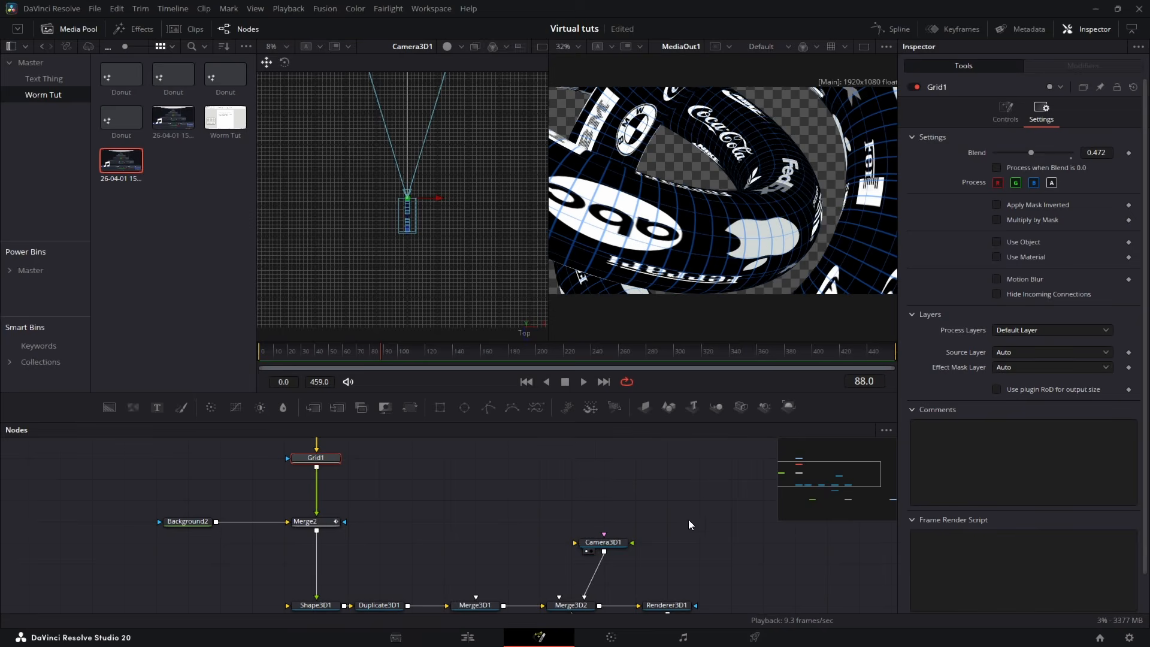
# Try rotating Camera3D1 to -39.1 around Z, and undo the rotation.
pyautogui.scroll(-2, 688, 519)
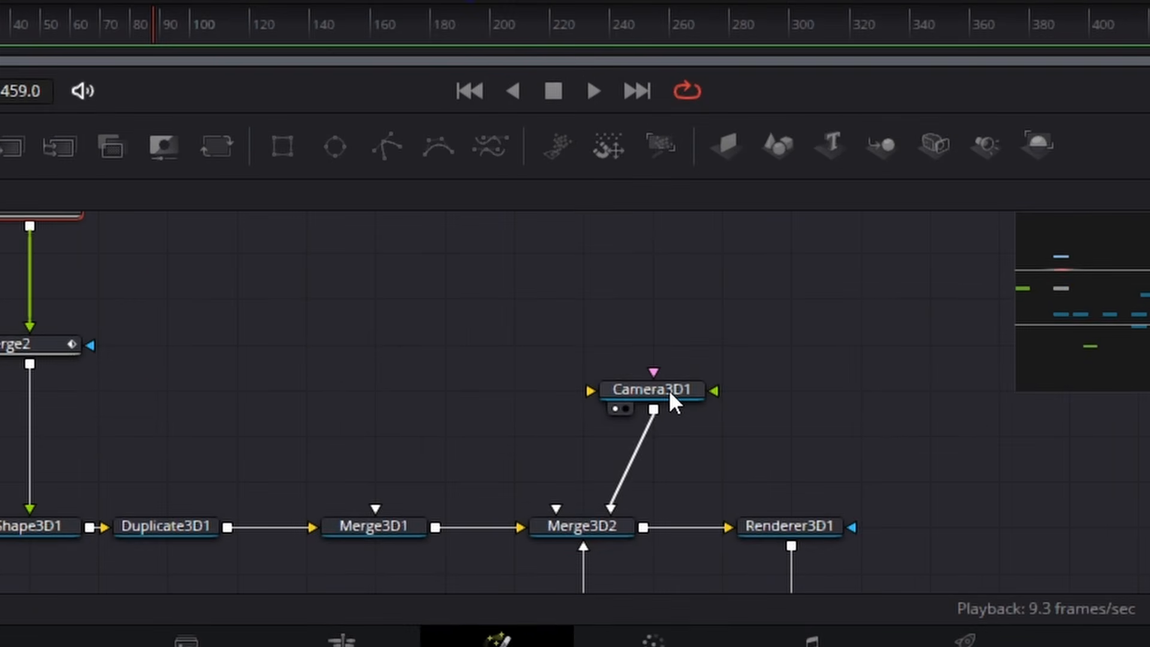
pyautogui.click(670, 394)
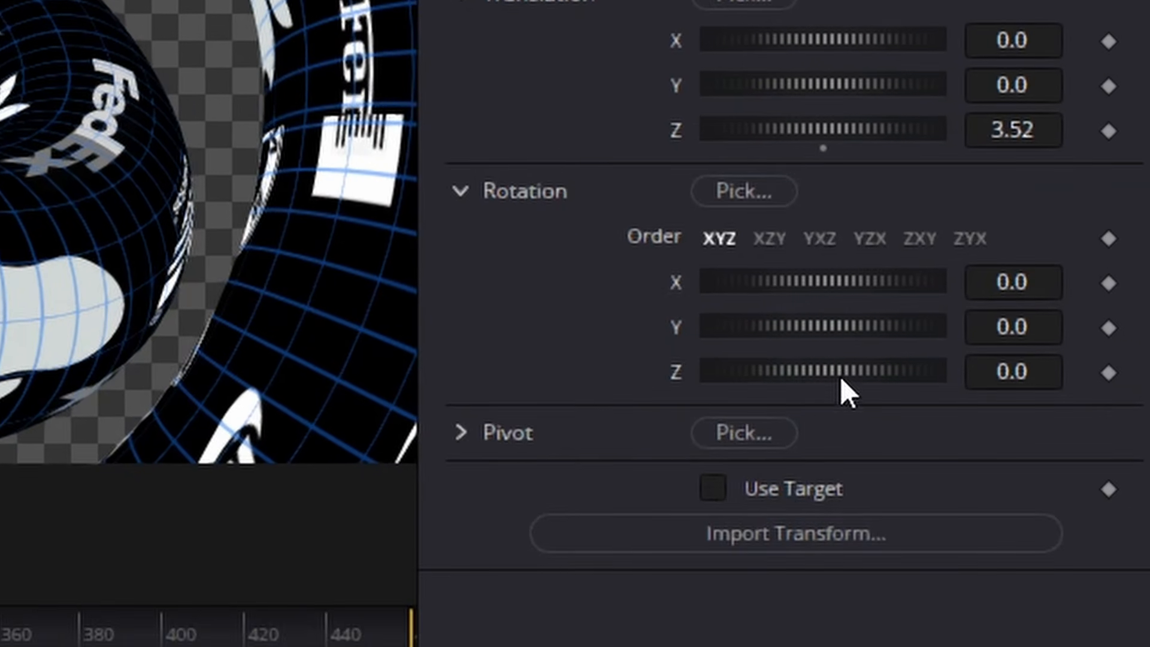
pyautogui.moveTo(818, 368); pyautogui.dragTo(815, 368)
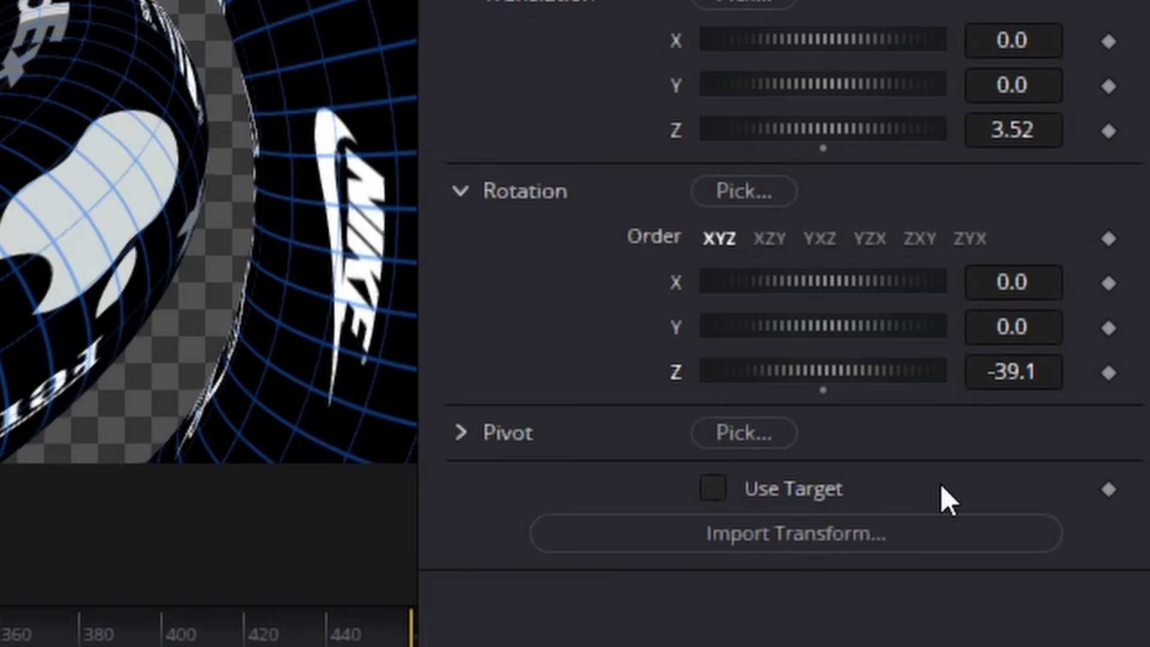
pyautogui.hotkey('ctrl', 'z')
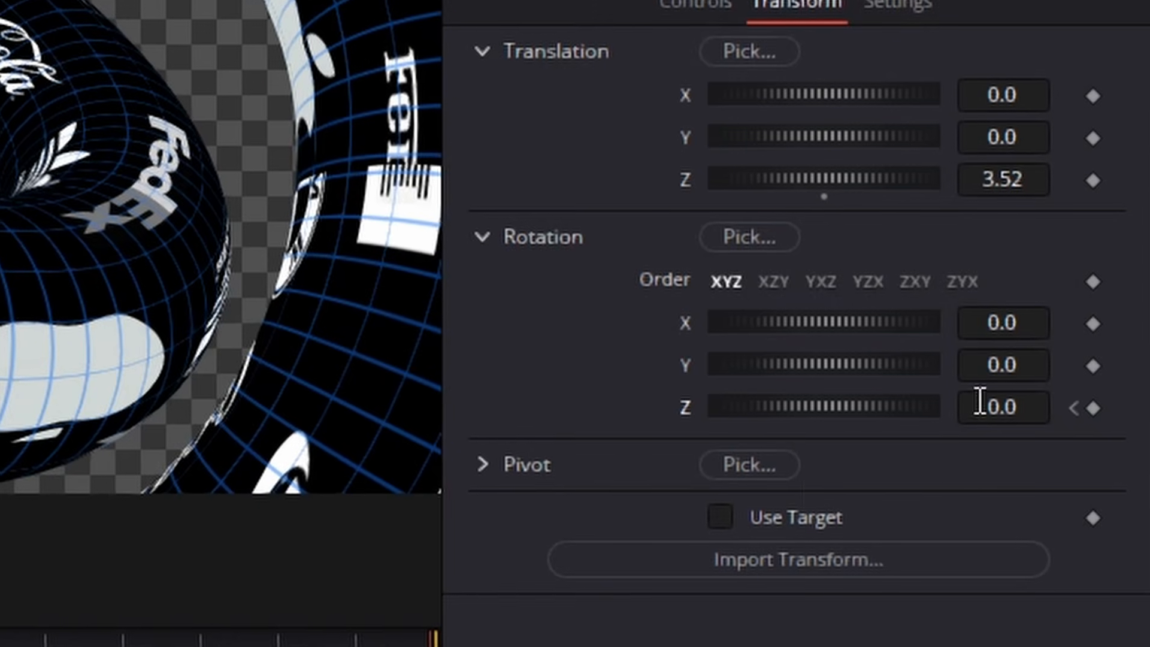
# Animate the Camera3D1 Z rotation from 0.0 on the first frame to a new value on the last frame, and play it.
pyautogui.click(1004, 411)
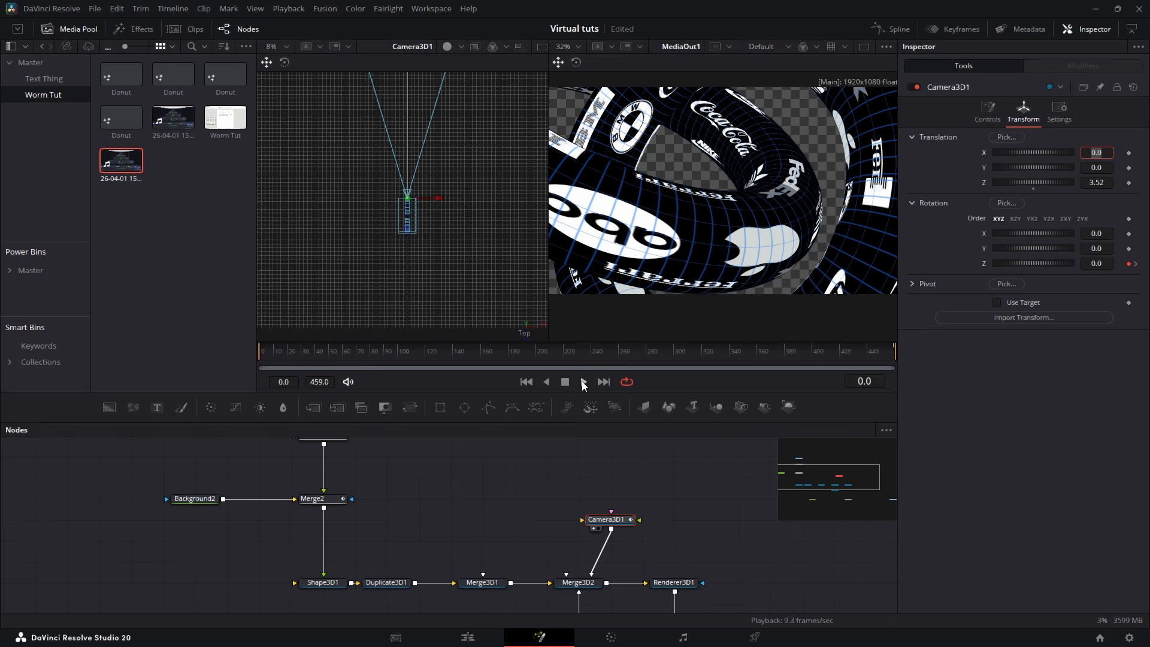
pyautogui.click(584, 382)
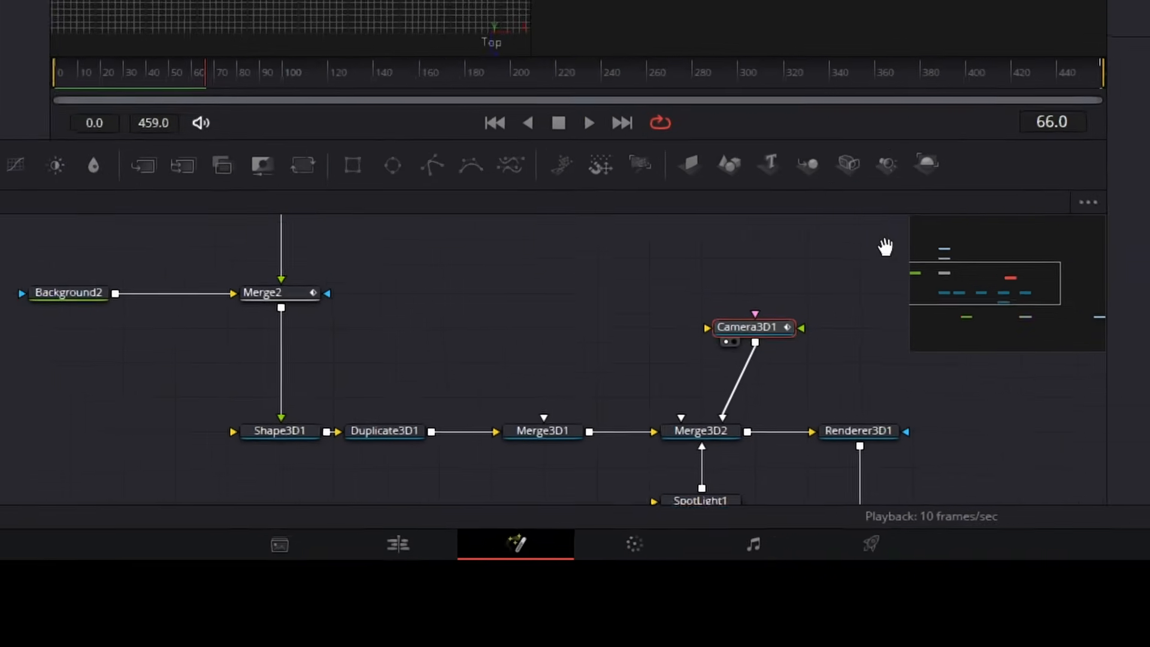
# Thicken the Shape3D1 torus by raising its Section value, and play the animation.
pyautogui.click(352, 481)
pyautogui.moveTo(372, 274); pyautogui.dragTo(415, 179)
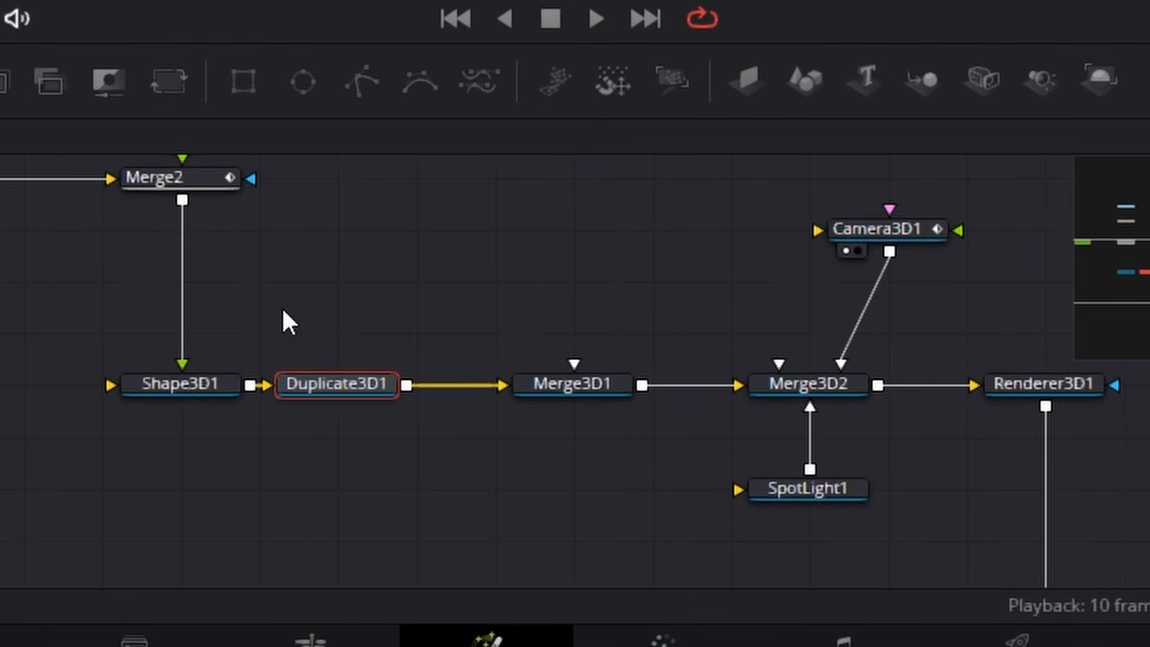
pyautogui.click(191, 385)
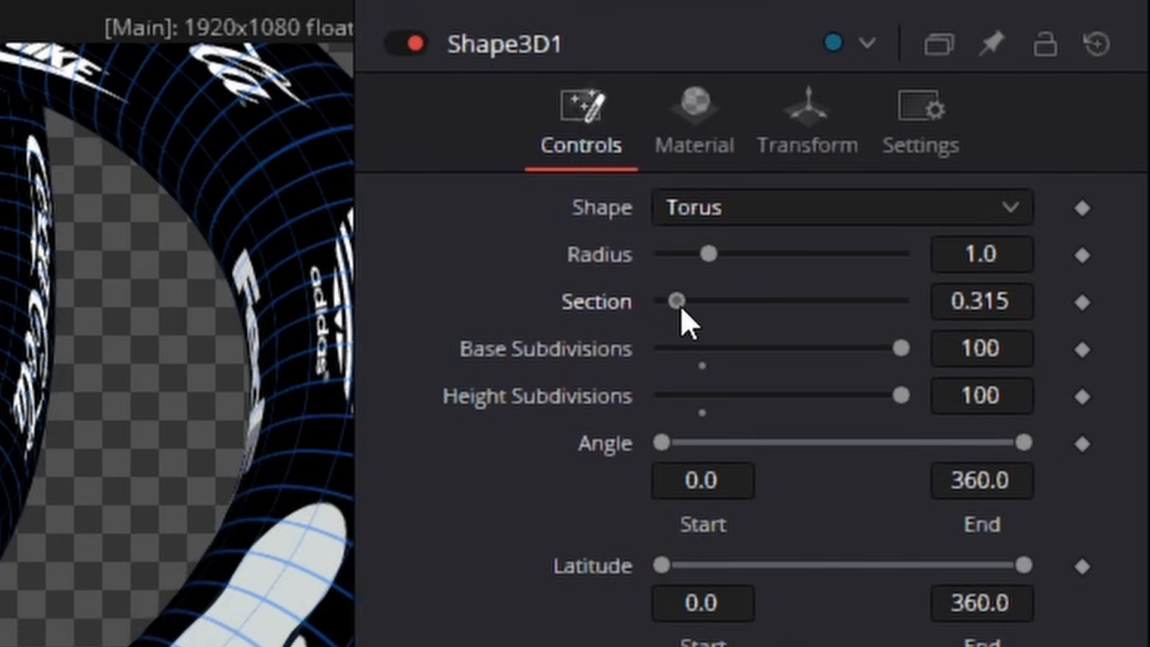
pyautogui.moveTo(683, 311); pyautogui.dragTo(688, 311)
pyautogui.moveTo(1137, 264); pyautogui.dragTo(1116, 272)
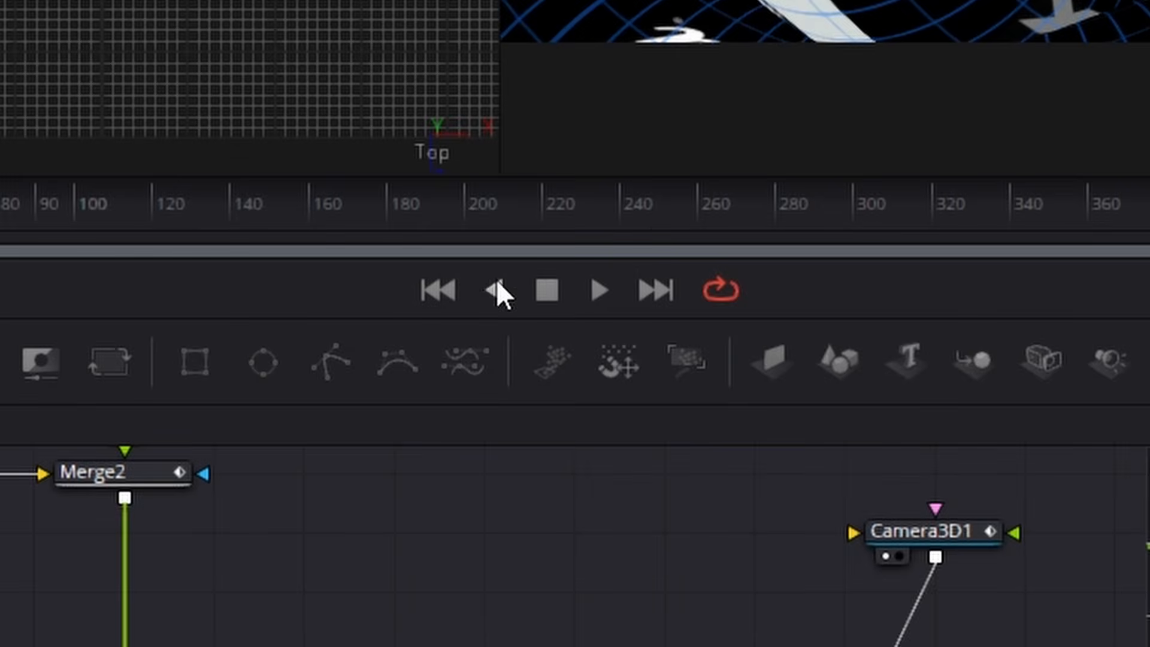
pyautogui.click(596, 289)
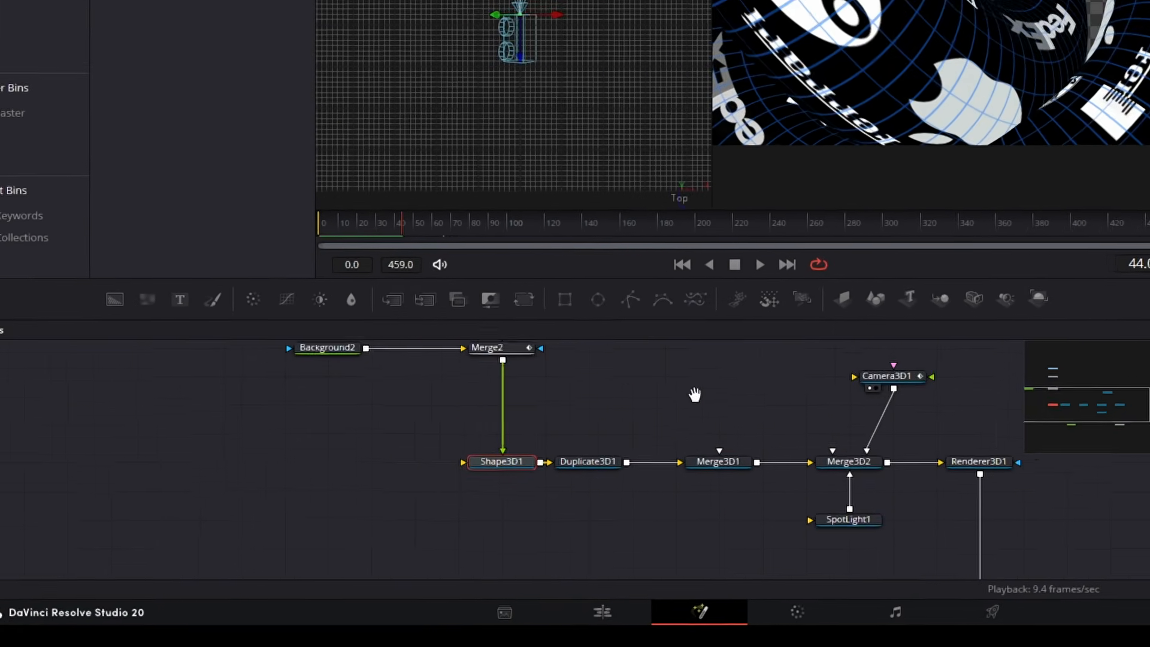
# Insert a Light Rays node between Merge1 and MediaOut1.
pyautogui.moveTo(579, 483); pyautogui.dragTo(300, 411)
pyautogui.moveTo(913, 438); pyautogui.dragTo(695, 390)
pyautogui.click(912, 459)
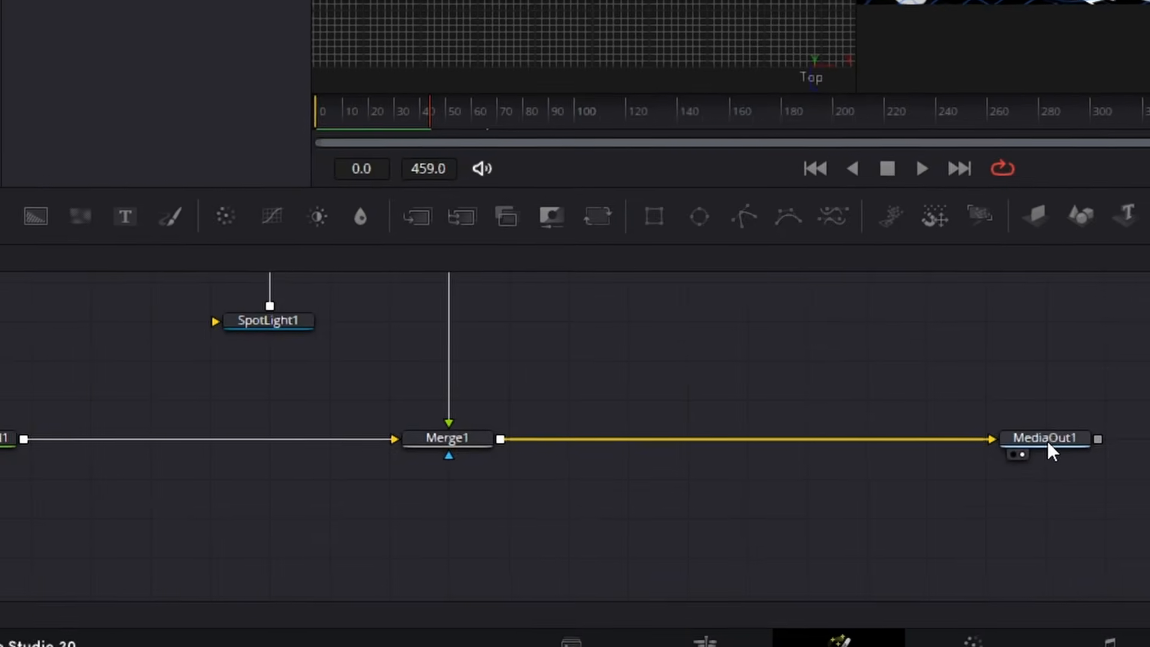
pyautogui.click(473, 446)
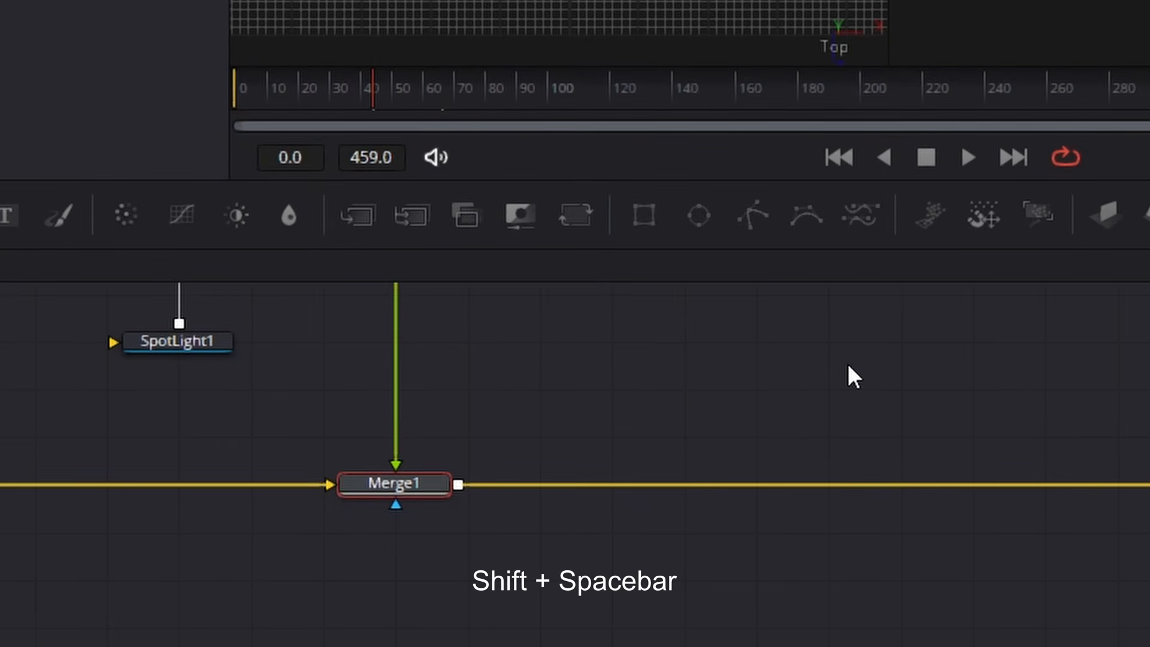
pyautogui.hotkey('shift', 'space')
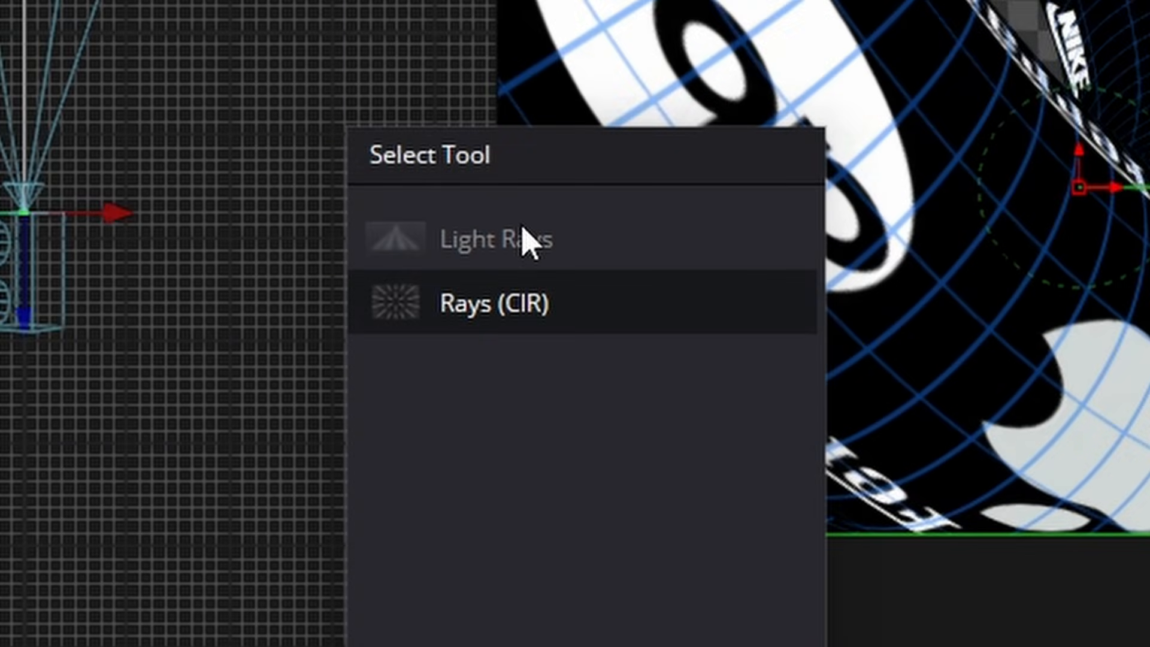
pyautogui.click(522, 231)
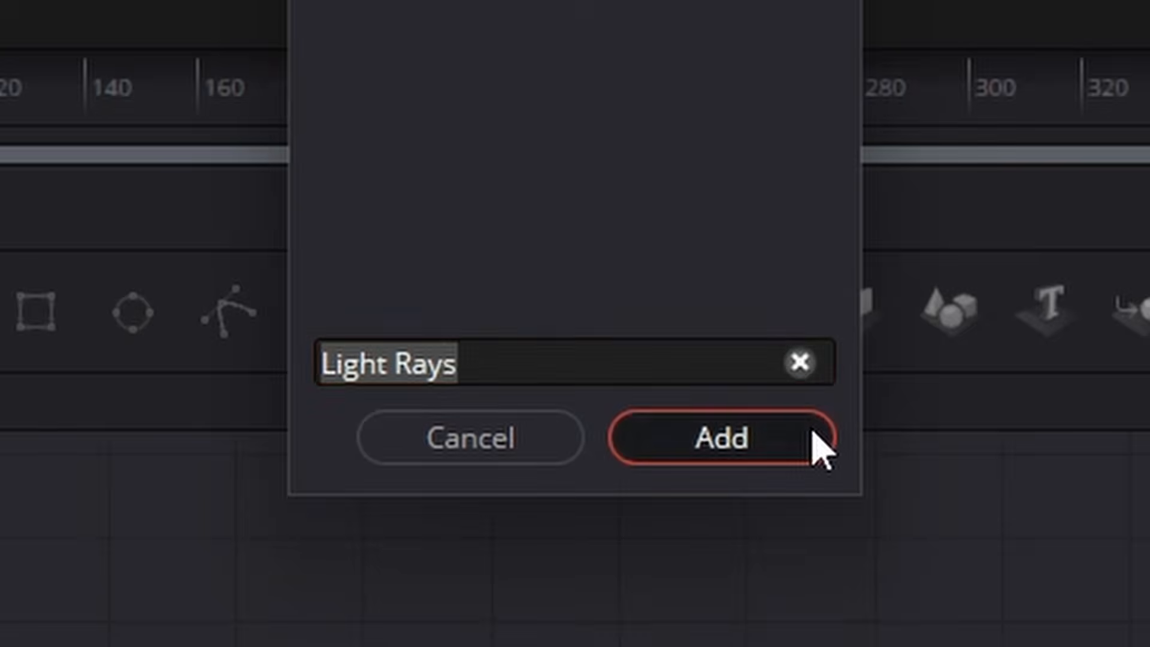
pyautogui.click(811, 433)
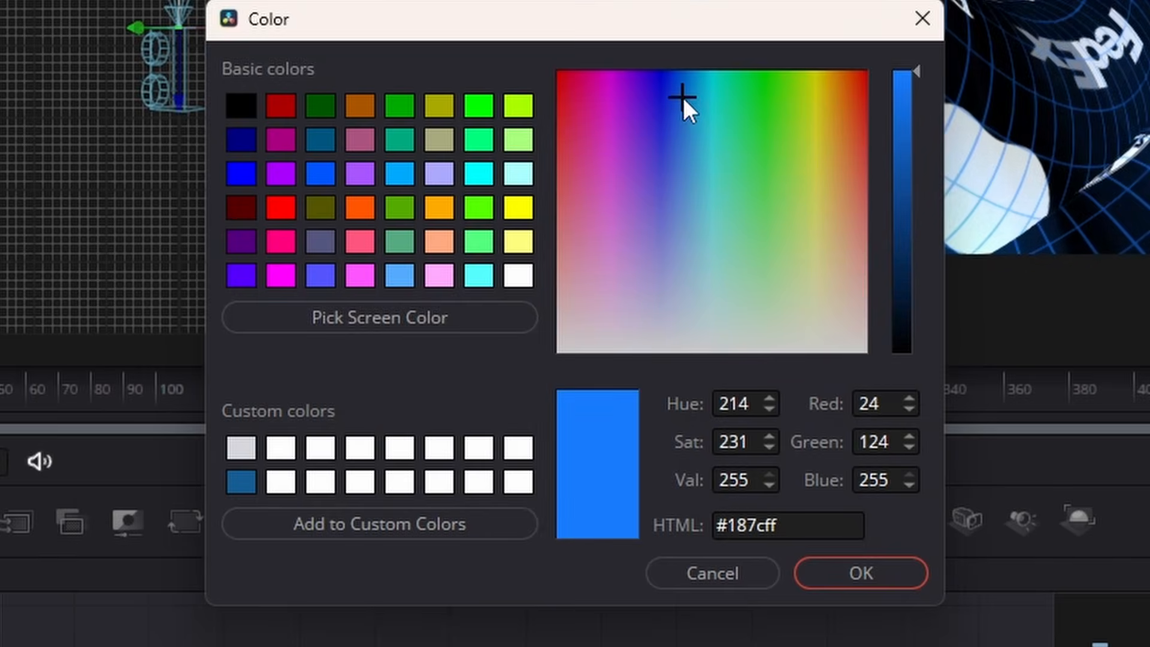
# Tint the LightRays1 rays blue, #187cff, and adjust their length.
pyautogui.click(886, 580)
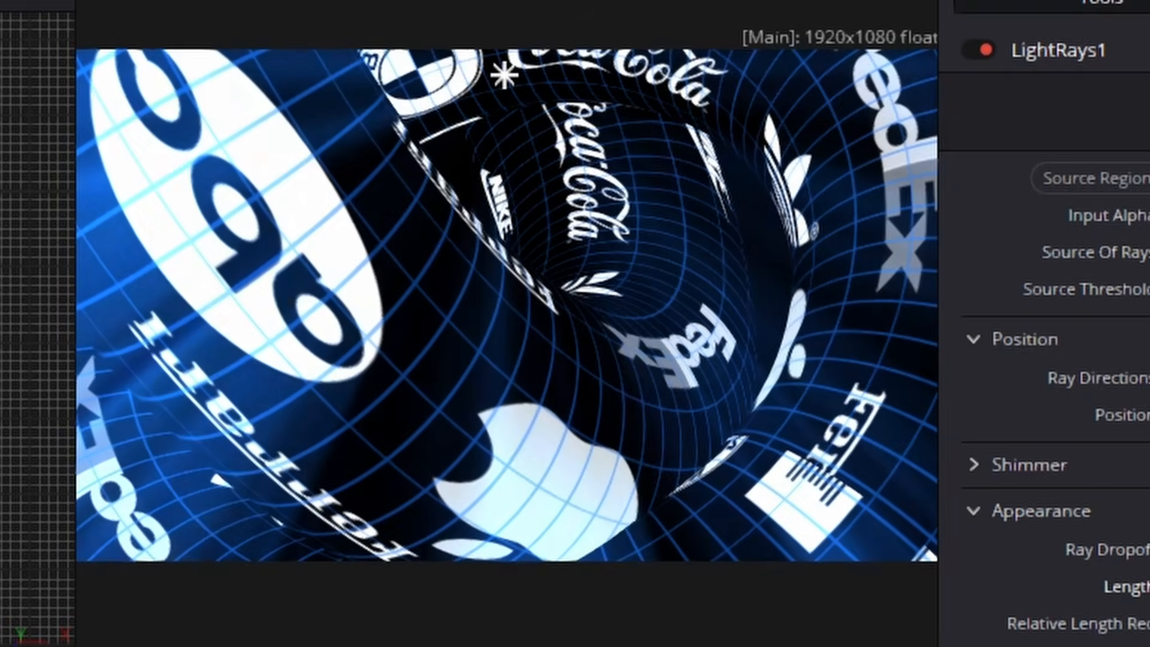
pyautogui.moveTo(851, 356); pyautogui.dragTo(759, 355)
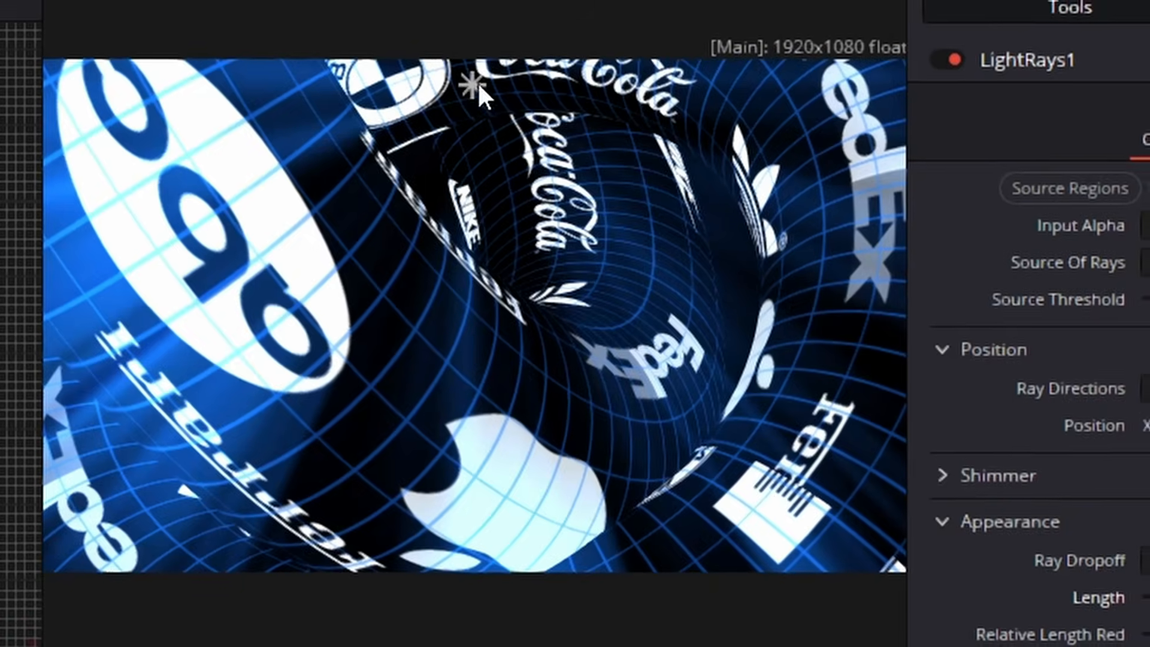
# Reposition the LightRays1 ray origin from the upper part of the image toward its middle.
pyautogui.moveTo(475, 82); pyautogui.dragTo(435, 267)
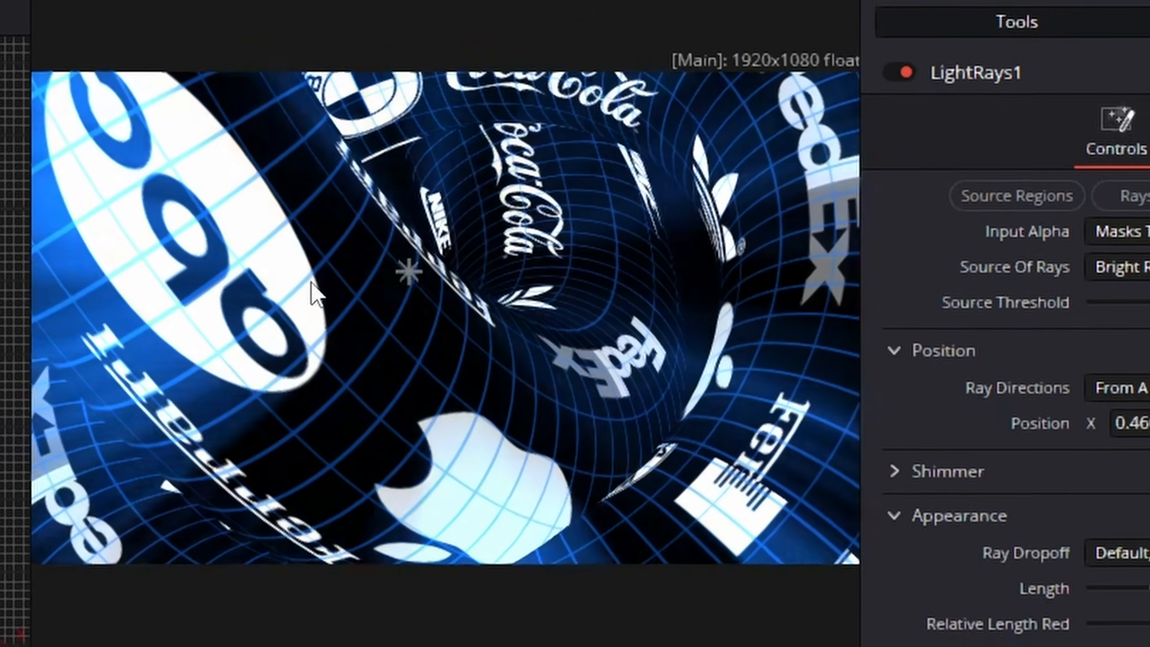
pyautogui.moveTo(312, 283); pyautogui.dragTo(609, 325)
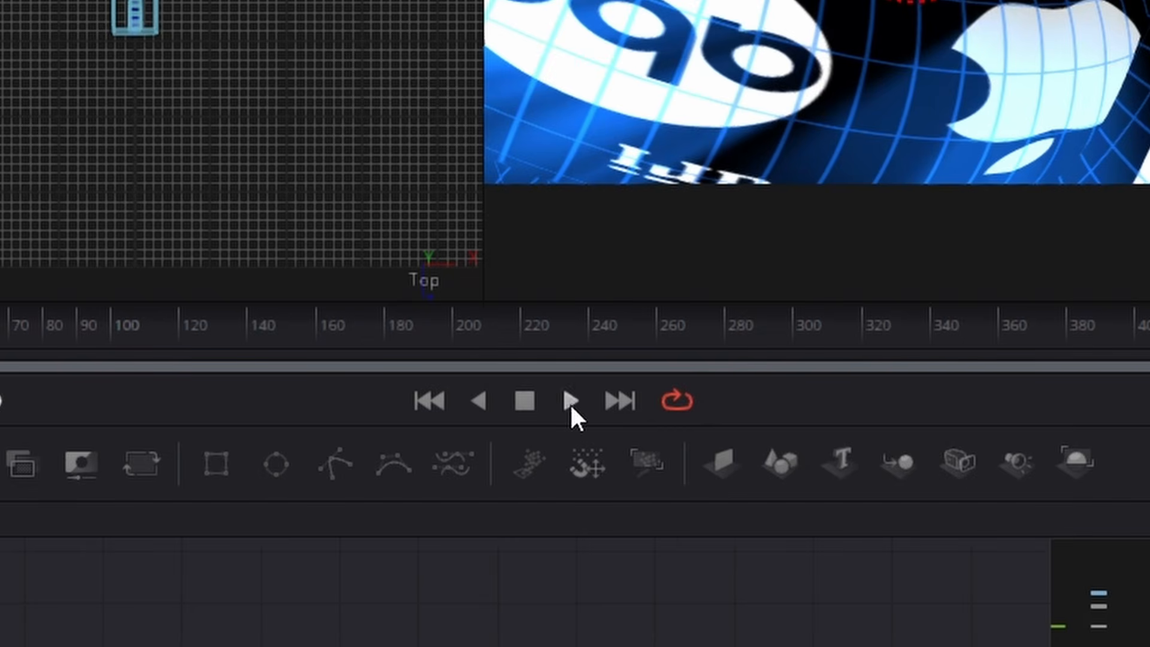
# Keyframe the LightRays1 ray origin at about frame 200, placing it just outside the image's lower-right corner.
pyautogui.click(455, 327)
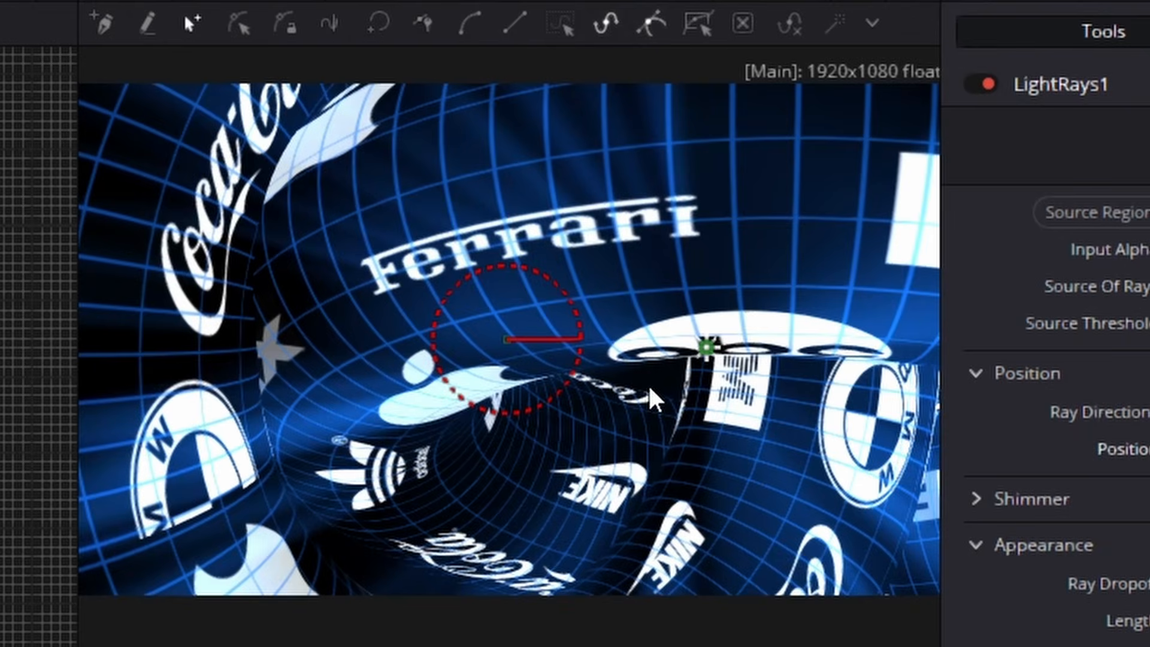
pyautogui.scroll(-3, 649, 388)
pyautogui.scroll(4, 639, 374)
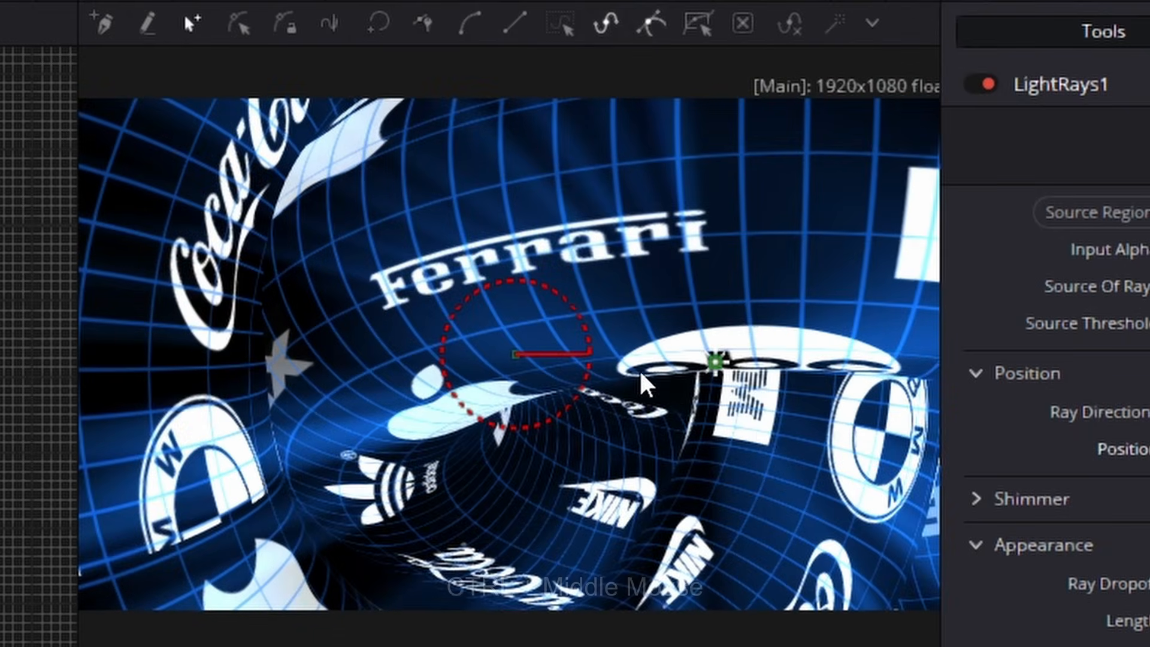
pyautogui.scroll(-2, 758, 430)
pyautogui.moveTo(739, 400); pyautogui.dragTo(888, 588)
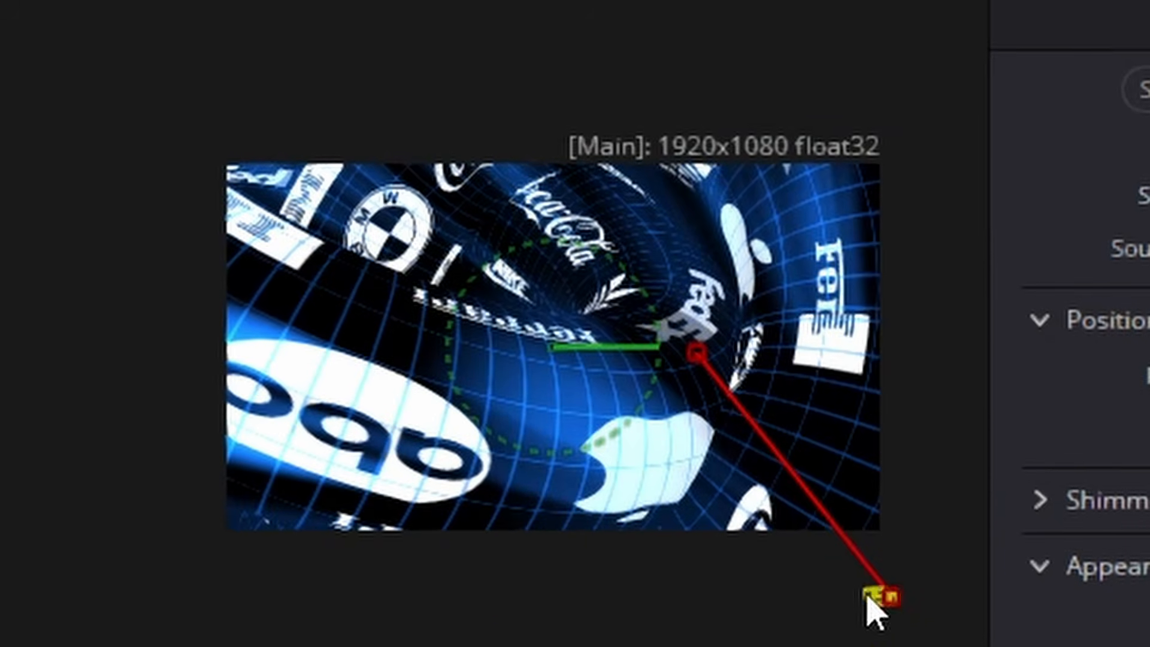
# Keyframe the LightRays1 ray origin at frame 459 just outside the image's lower-left corner, at about X -0.06, Y -0.088.
pyautogui.moveTo(872, 608); pyautogui.dragTo(200, 550)
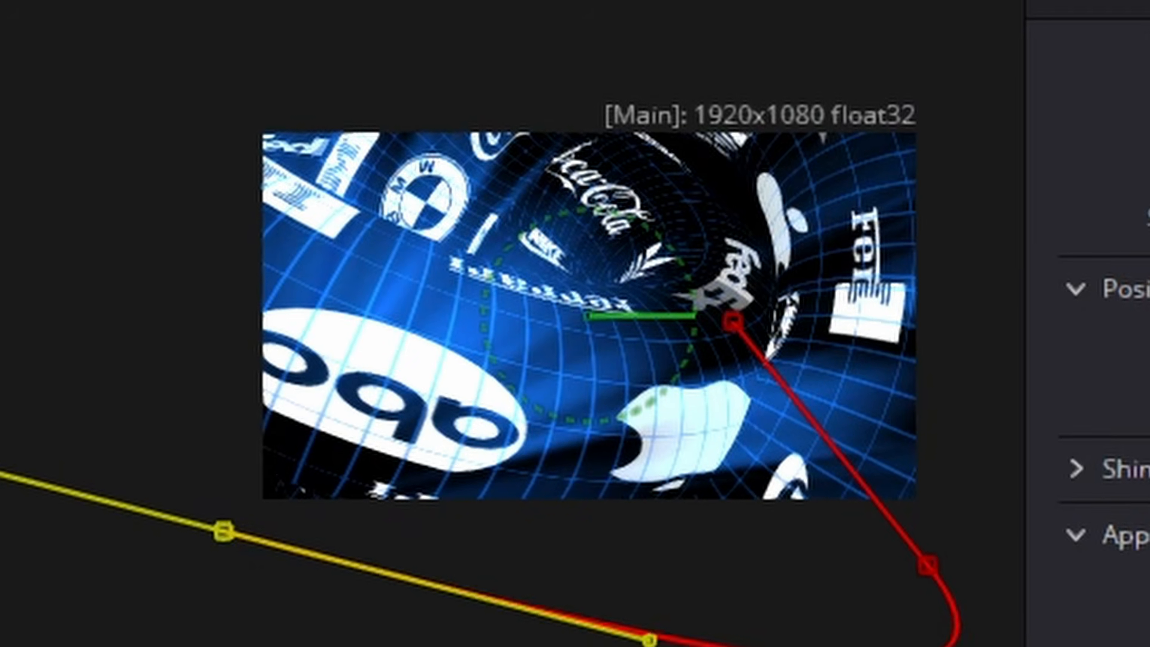
pyautogui.moveTo(203, 646); pyautogui.dragTo(92, 645)
pyautogui.scroll(3, 378, 281)
pyautogui.moveTo(676, 387); pyautogui.dragTo(568, 324)
pyautogui.scroll(-2, 768, 215)
# Set the LightRays1 Relative Length Red to 0.988 and Brightness to 0.142, and switch to the Edit page.
pyautogui.moveTo(767, 215); pyautogui.dragTo(768, 223)
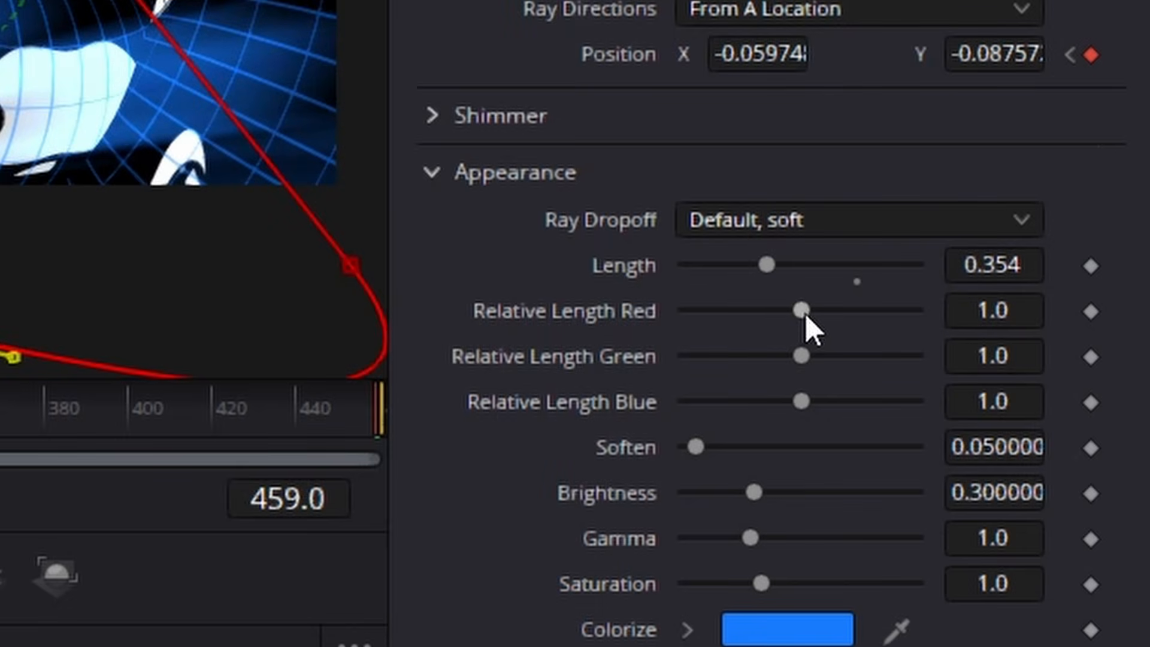
pyautogui.moveTo(805, 315); pyautogui.dragTo(760, 314)
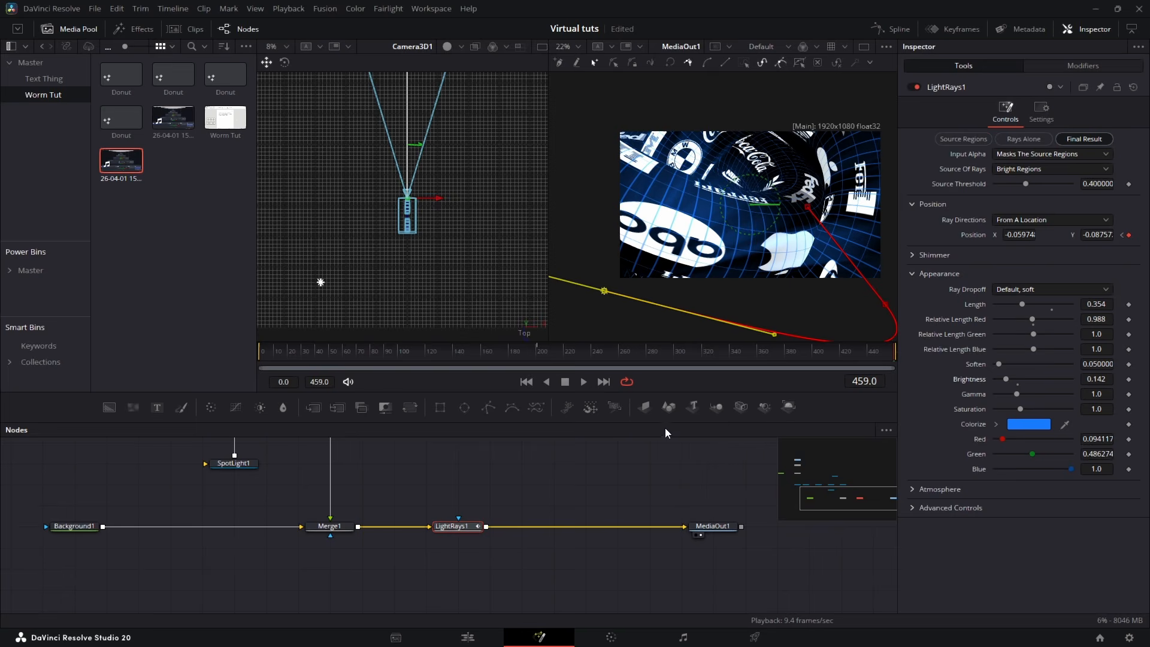
pyautogui.moveTo(647, 465); pyautogui.dragTo(629, 470)
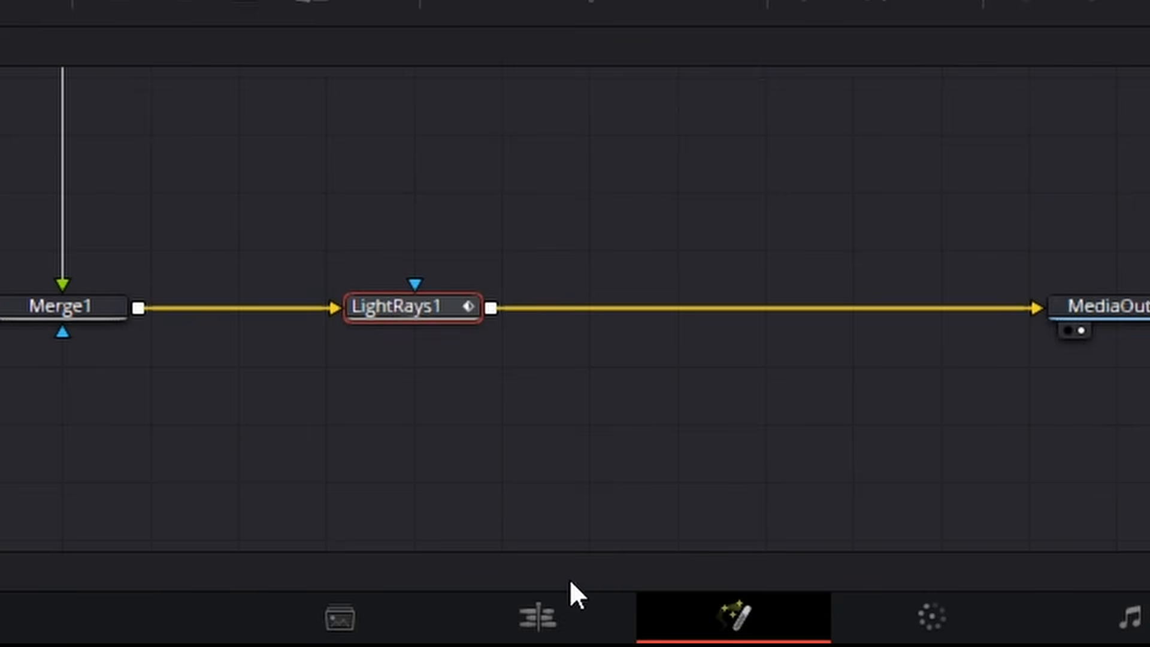
pyautogui.click(561, 614)
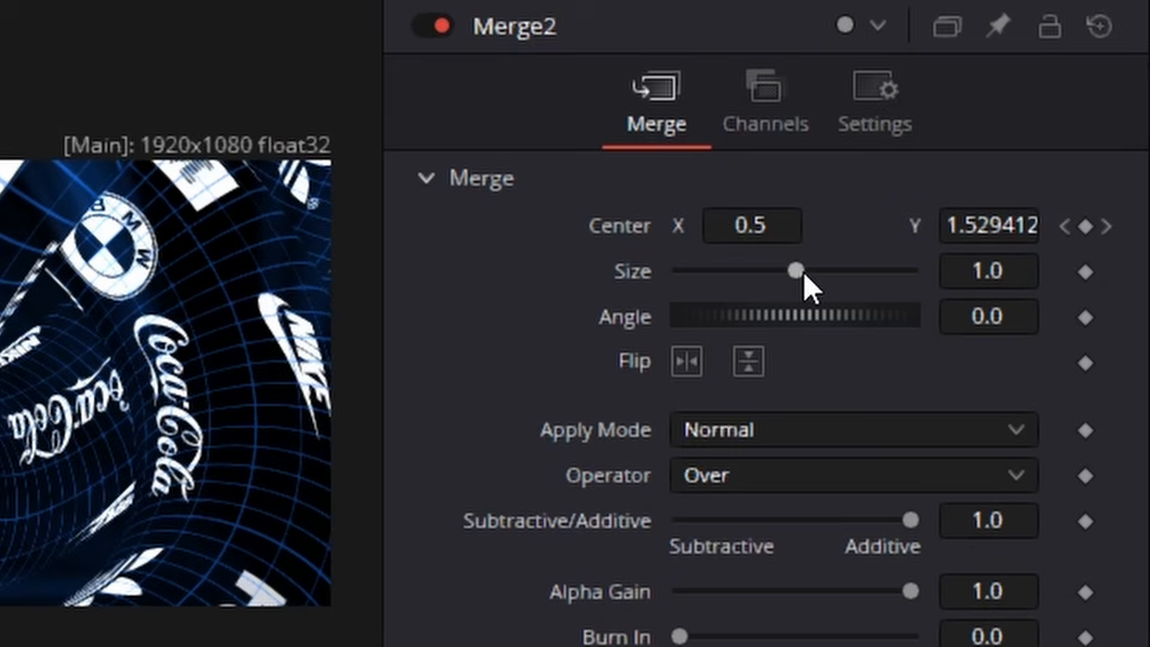
# Set the Merge2 Size to 0.52 and its Center Y keyframe at frame 459 to 2.0, and return to the Edit page.
pyautogui.moveTo(803, 271); pyautogui.dragTo(799, 272)
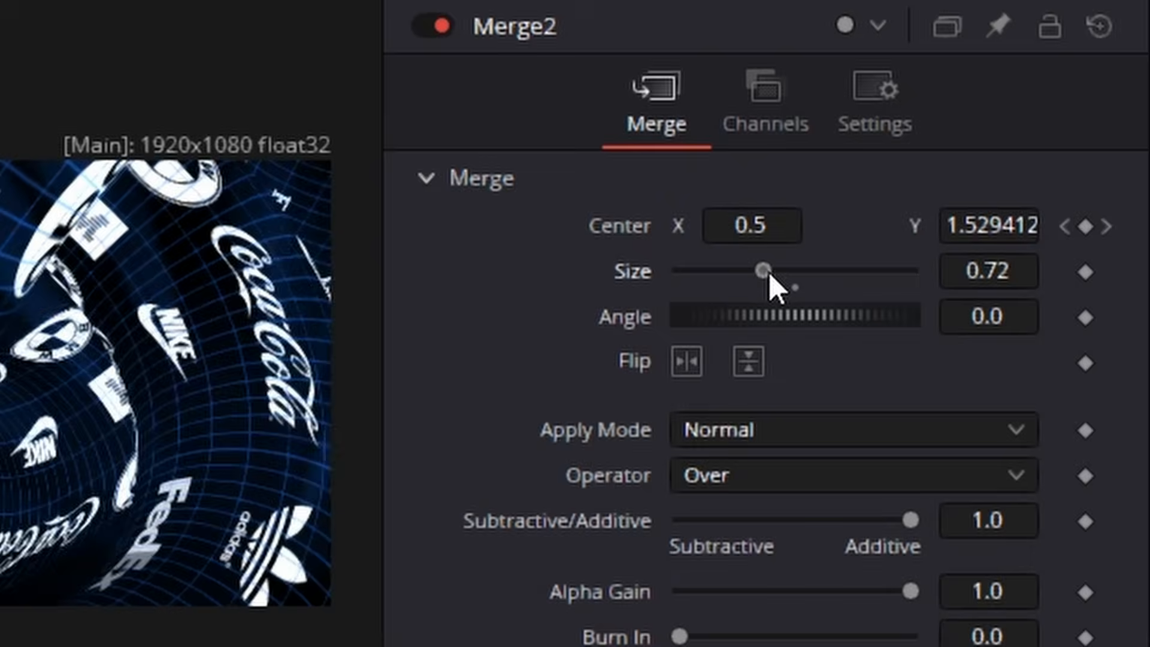
pyautogui.moveTo(753, 272); pyautogui.dragTo(751, 272)
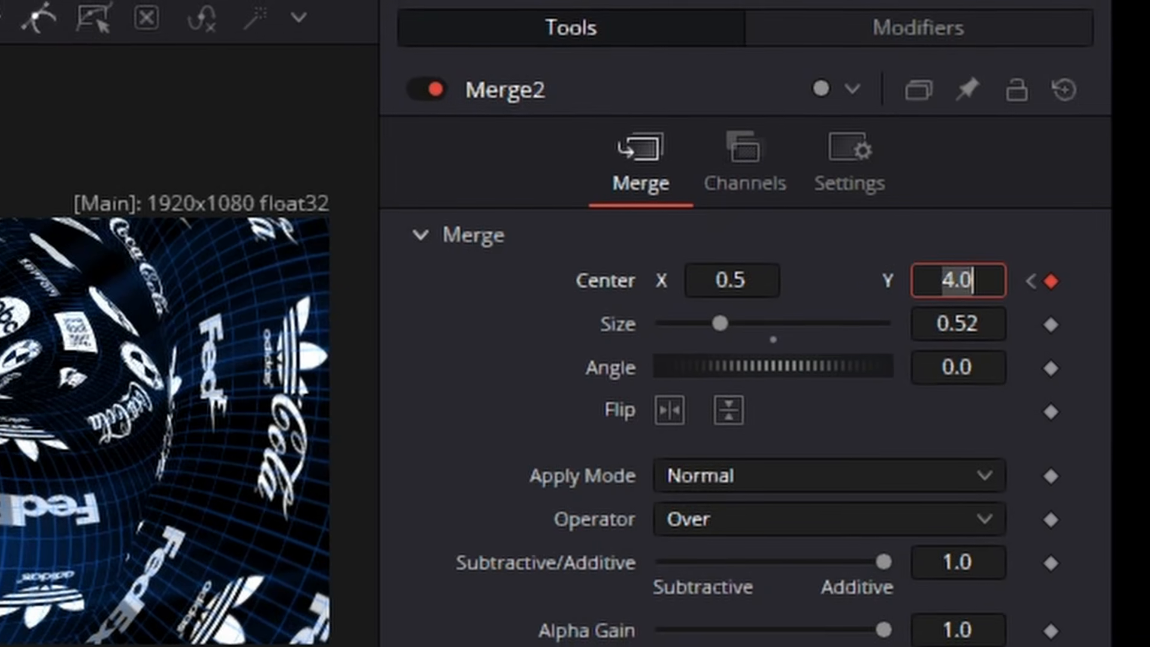
pyautogui.write('2.0')
pyautogui.press('Tab')
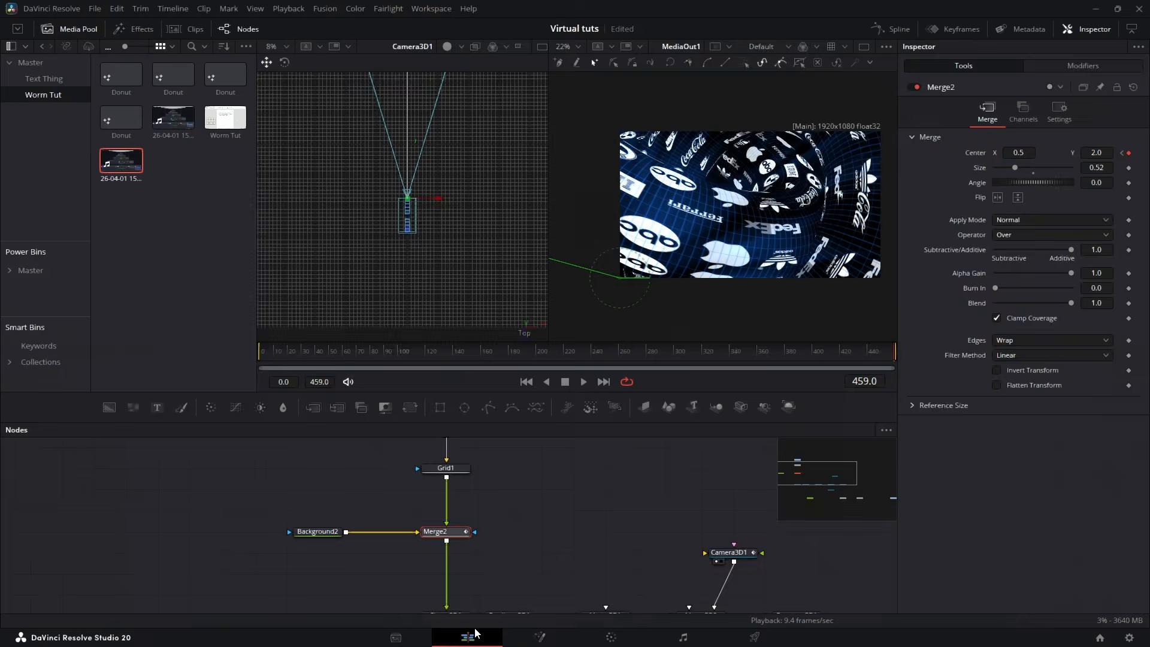
pyautogui.click(476, 632)
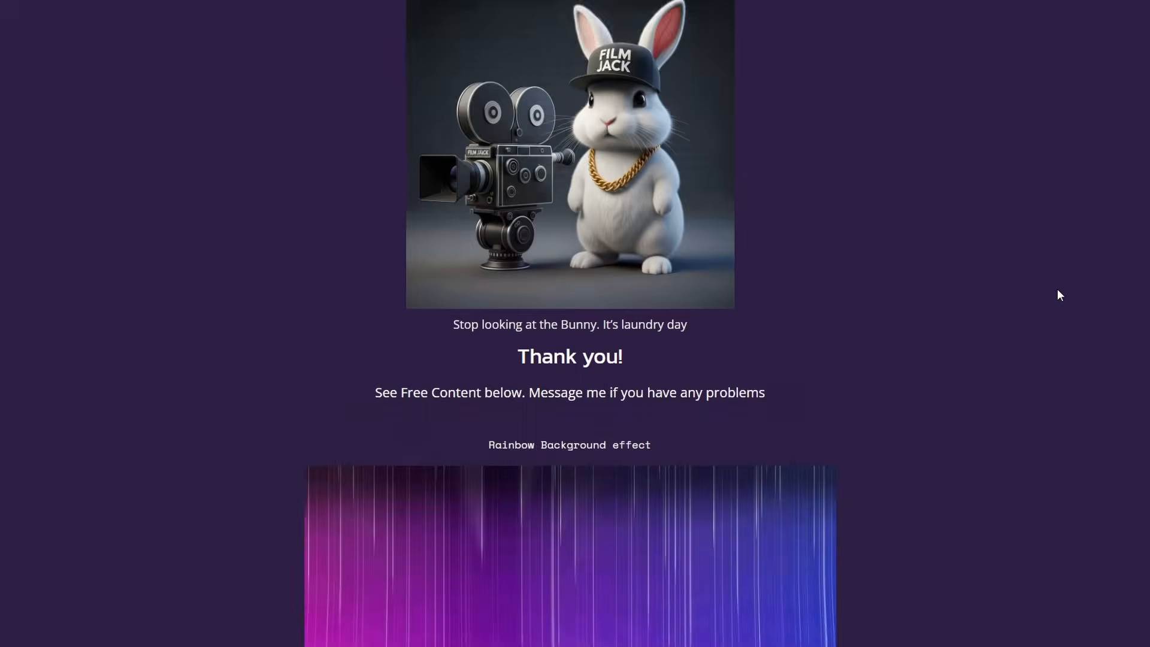
pyautogui.scroll(-20, 1057, 289)
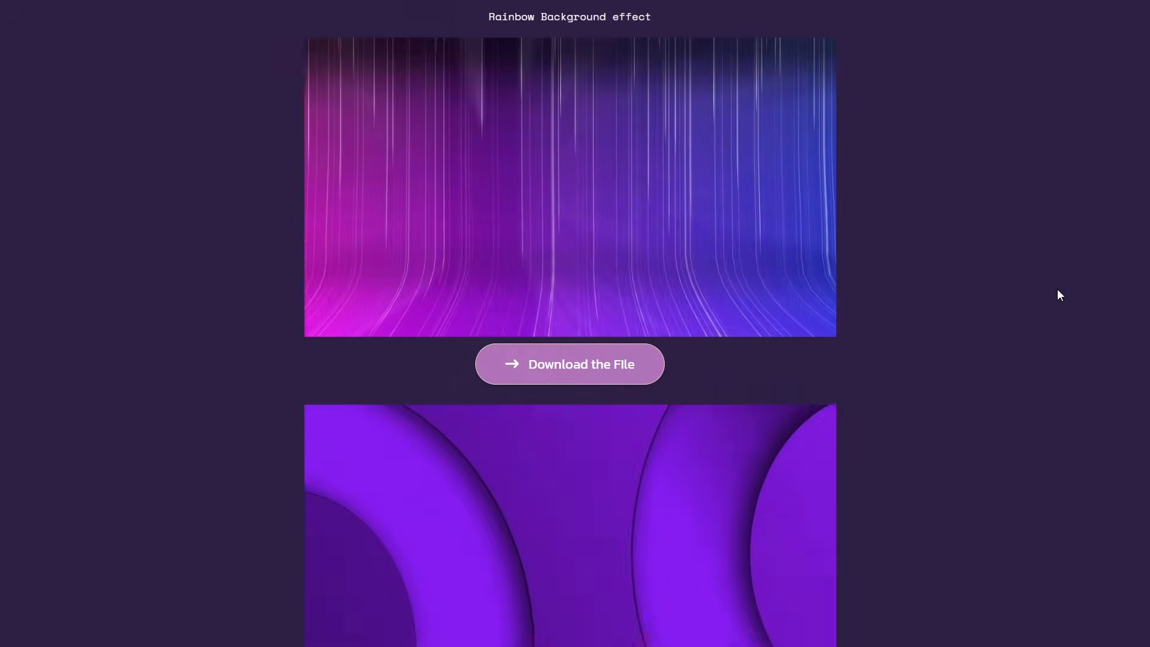
pyautogui.scroll(-18, 1058, 289)
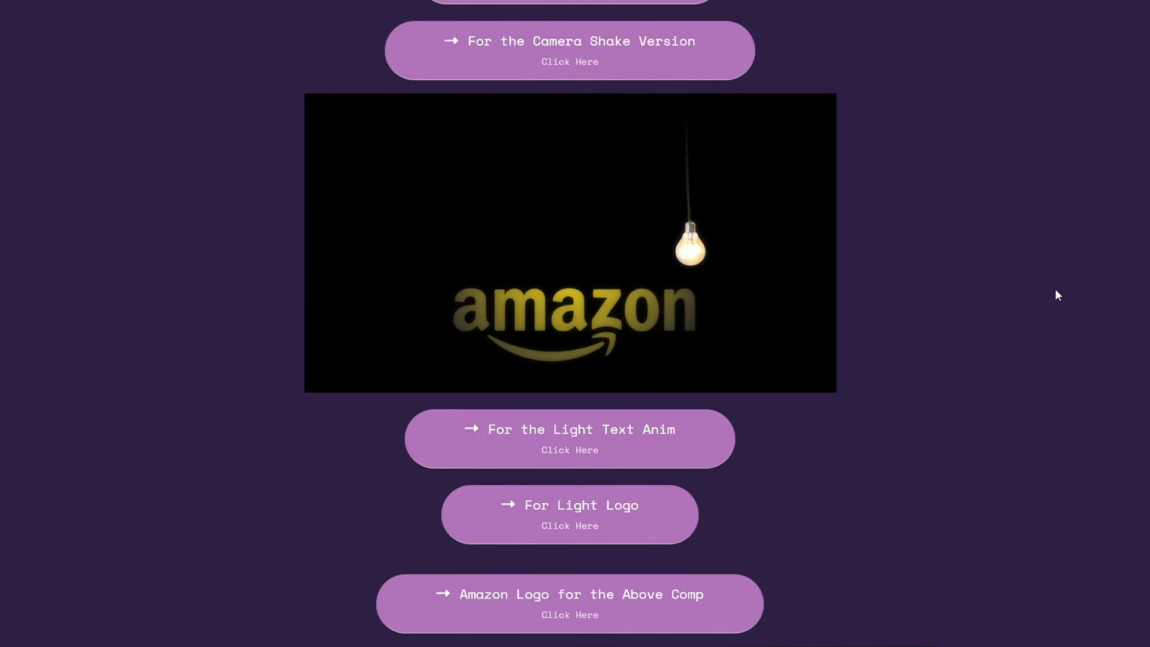